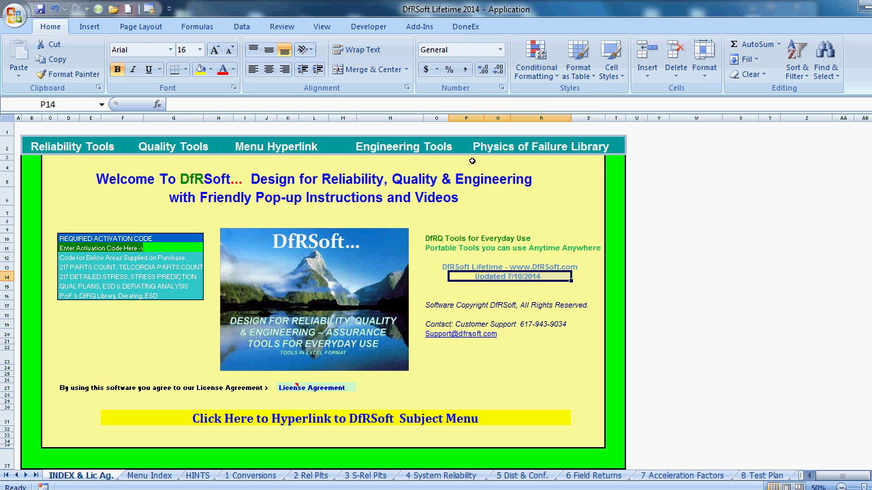
- Follow the Reliability Tools link to the Menu Index and scroll through its module list down to Field Returns
left_click(60, 150)
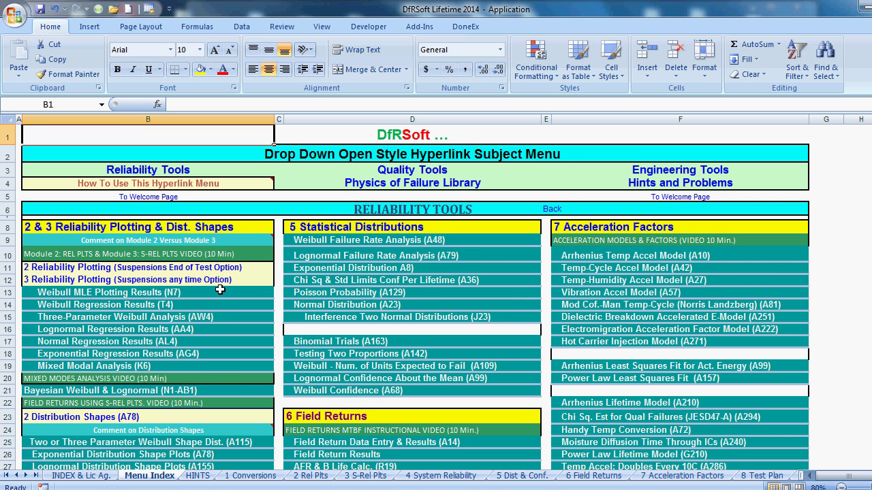
scroll(220, 290, "down", 1)
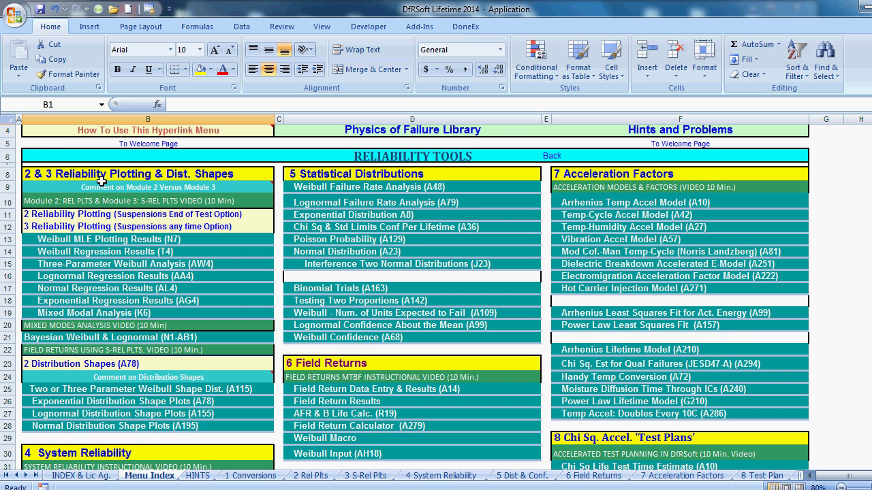
scroll(398, 398, "down", 2)
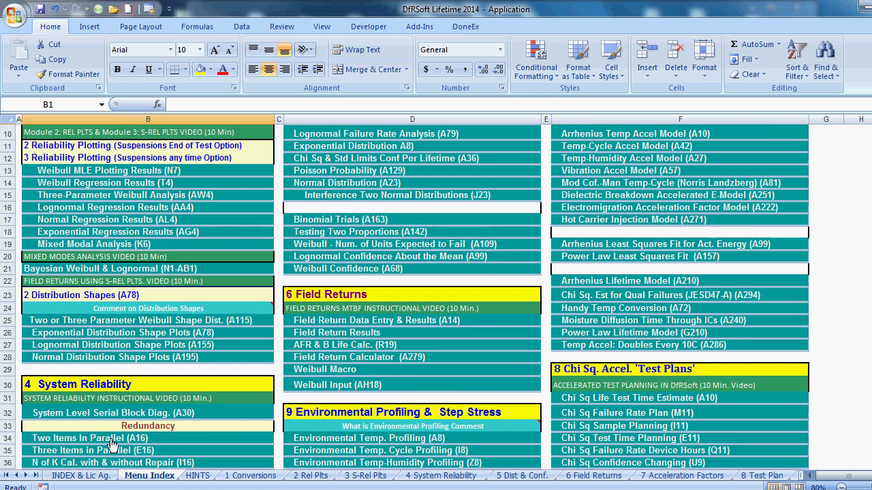
scroll(655, 393, "down", 4)
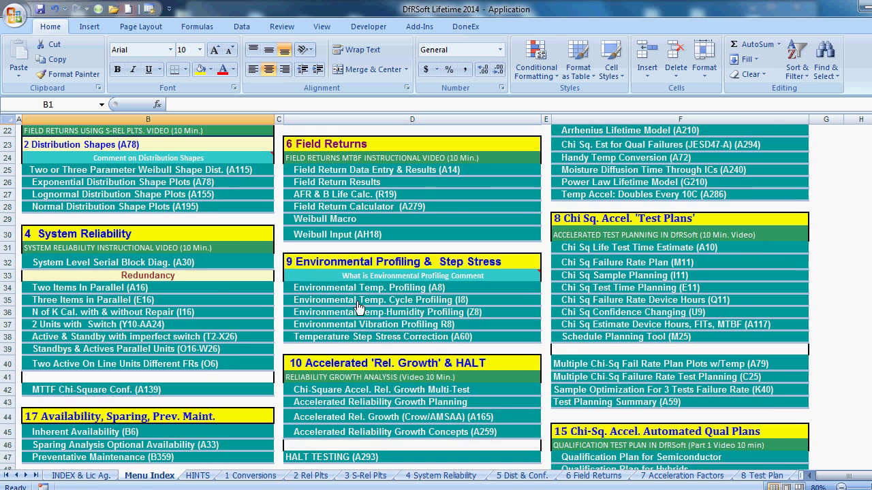
scroll(354, 359, "down", 3)
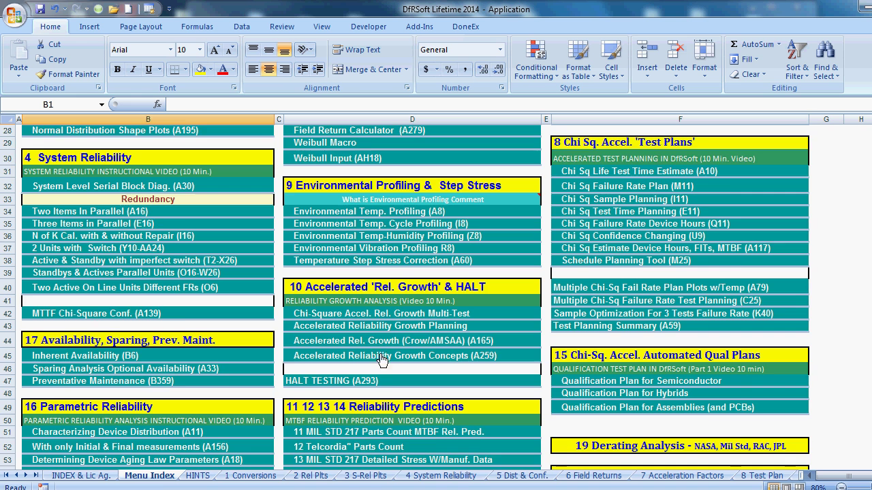
scroll(380, 353, "down", 2)
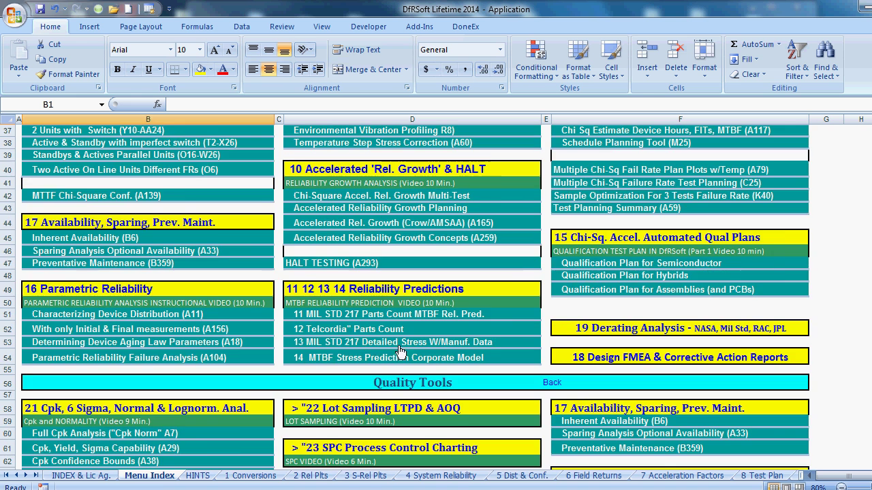
scroll(516, 319, "down", 3)
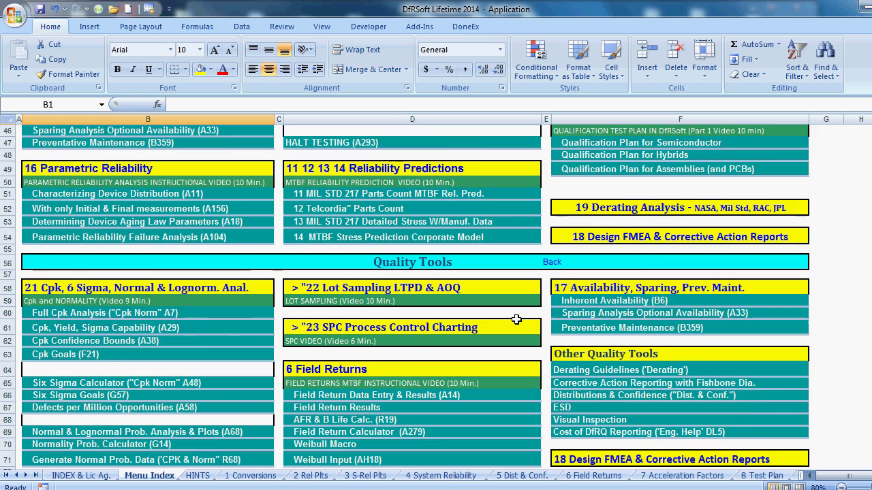
scroll(477, 261, "down", 1)
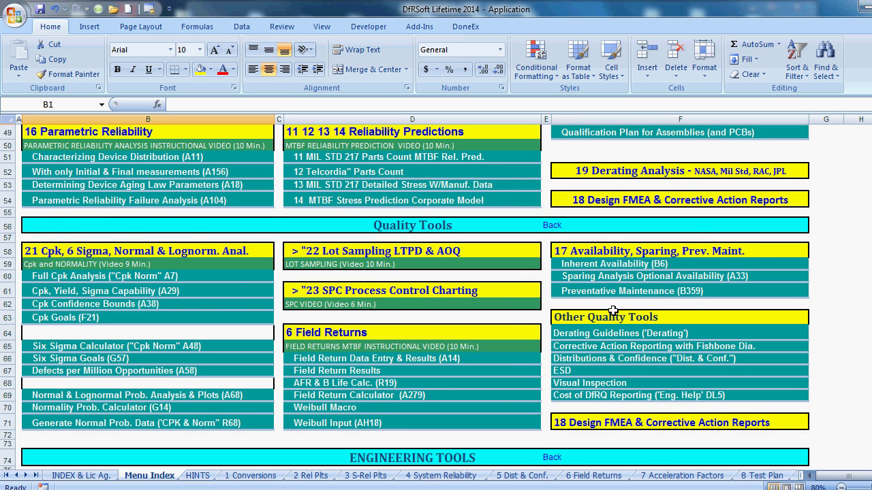
scroll(578, 321, "down", 4)
scroll(579, 320, "down", 3)
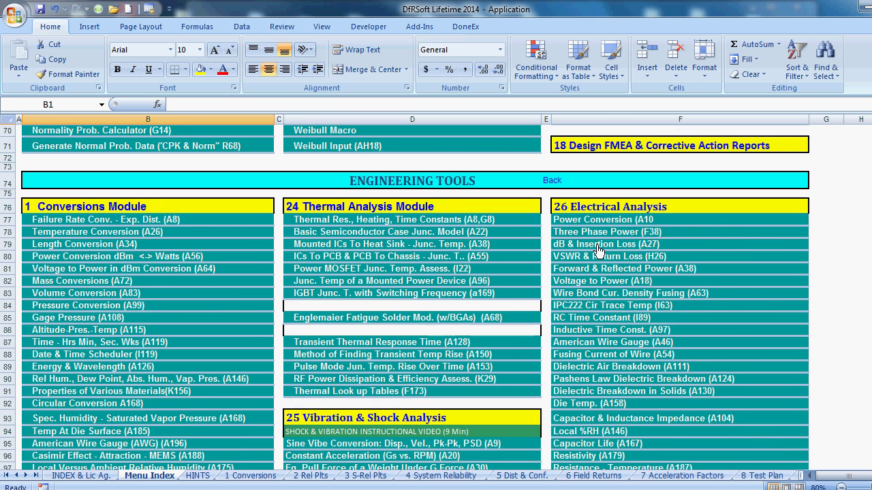
scroll(598, 252, "down", 2)
scroll(598, 251, "up", 18)
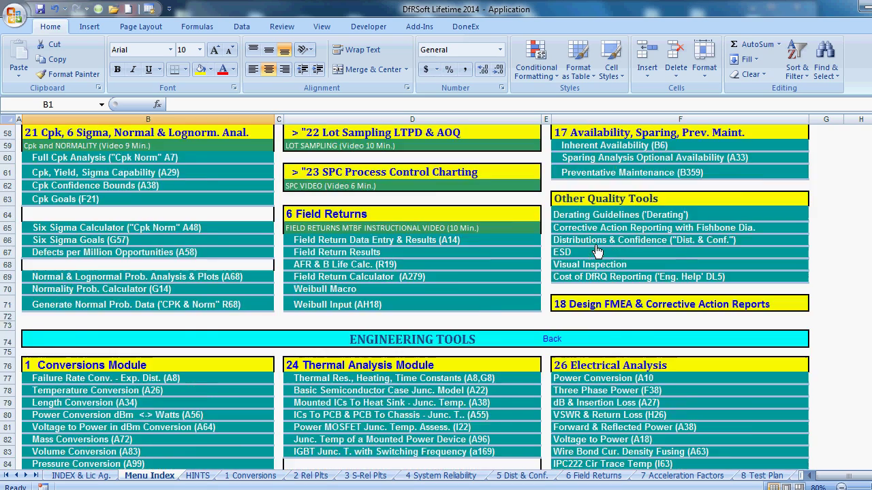
scroll(595, 246, "up", 7)
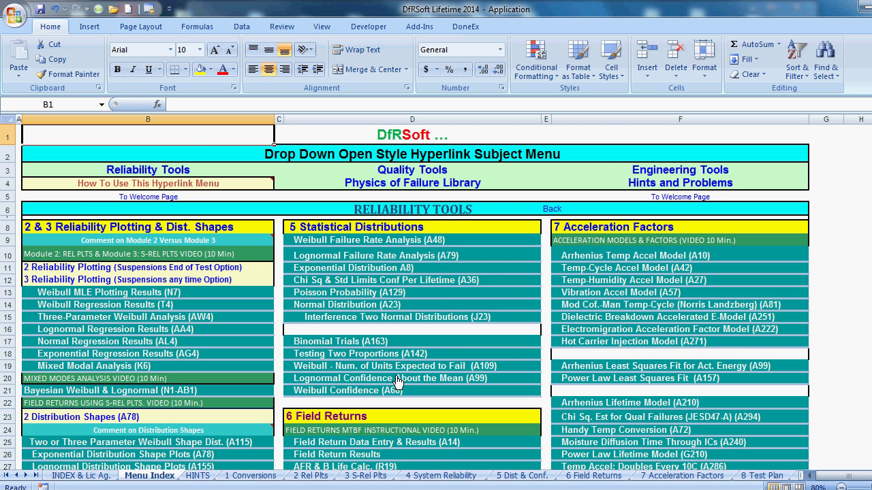
scroll(398, 381, "down", 3)
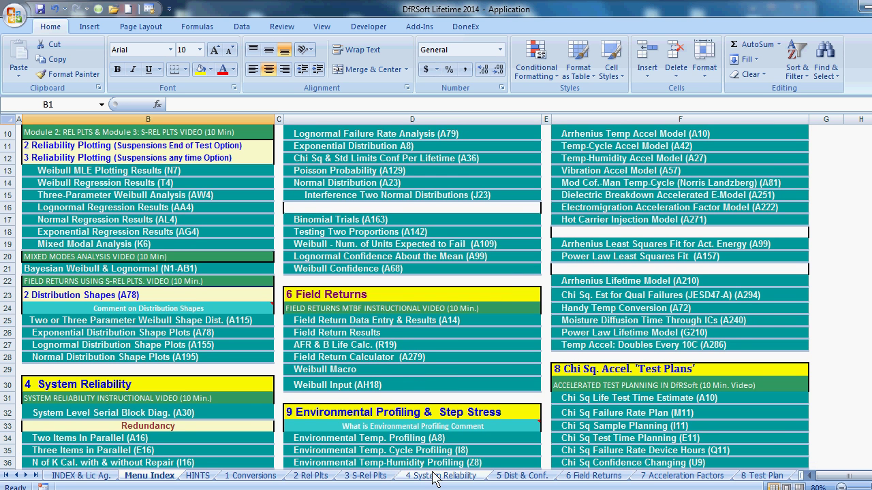
- Jump to the 6 Field Returns sheet and zoom out two steps
left_click(303, 297)
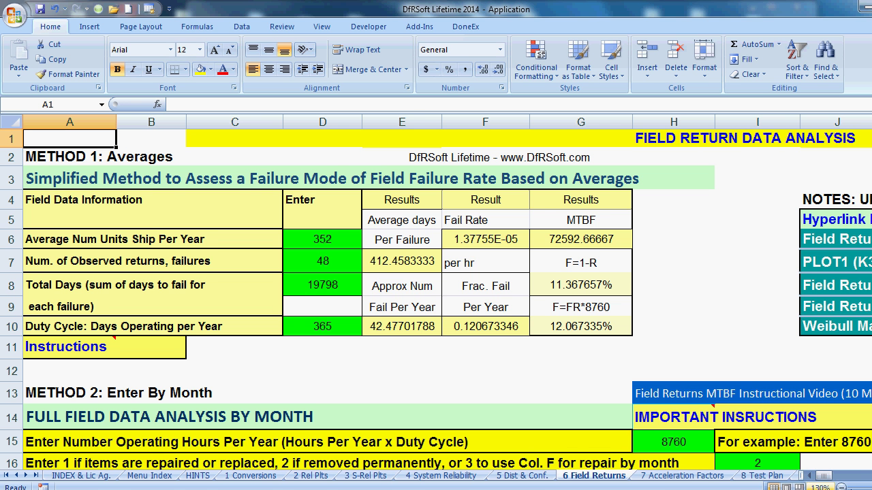
left_click(842, 488)
left_click(842, 487)
left_click(841, 488)
left_click(841, 488)
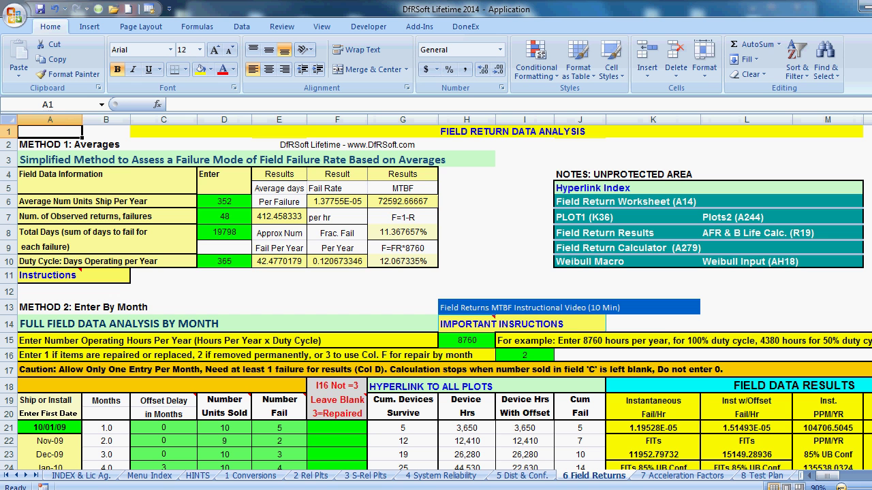
- Highlight the Method 1 averages table showing MTBF 72592.67 from 48 failures, then deselect it
left_click_drag(42, 145, 384, 277)
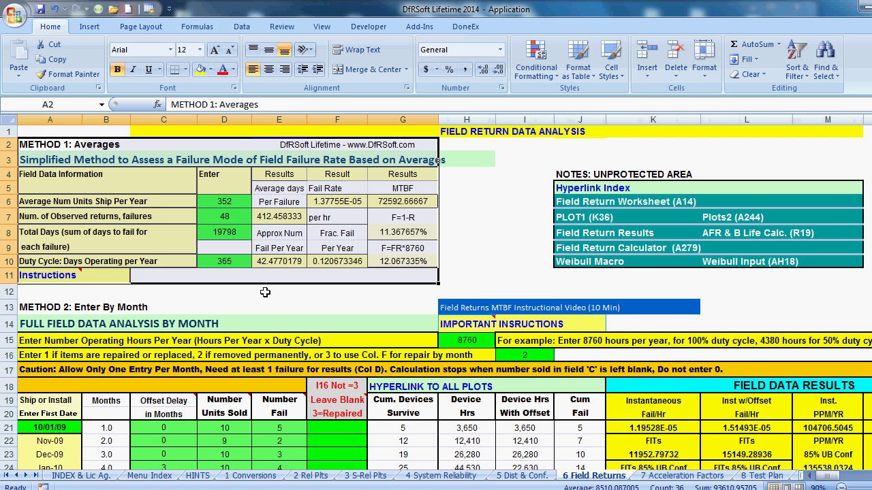
left_click(112, 218)
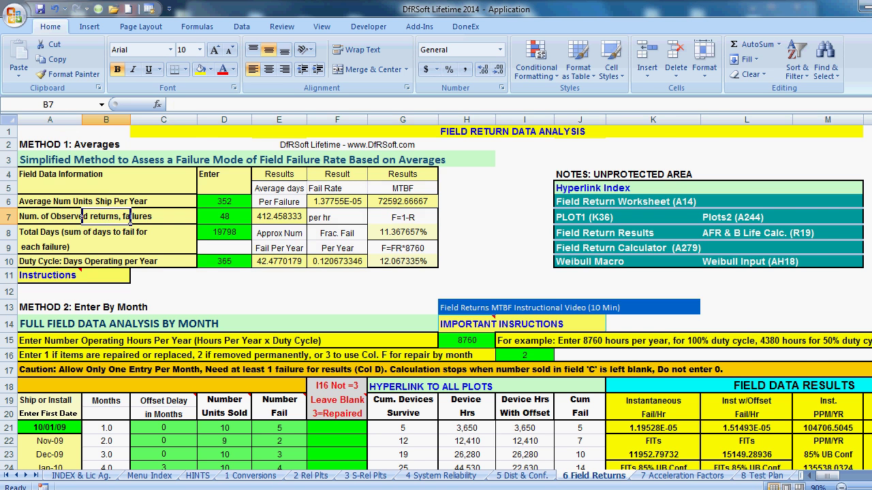
scroll(130, 217, "up", 2)
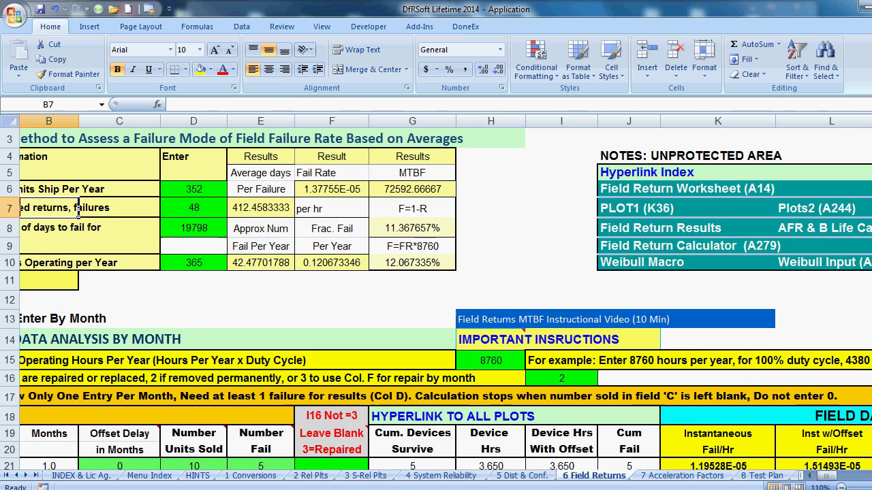
left_click(823, 478)
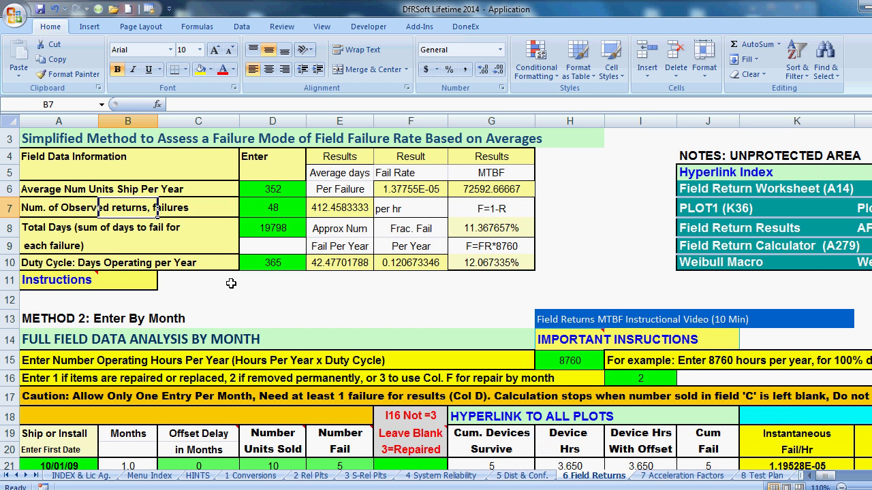
left_click(231, 283)
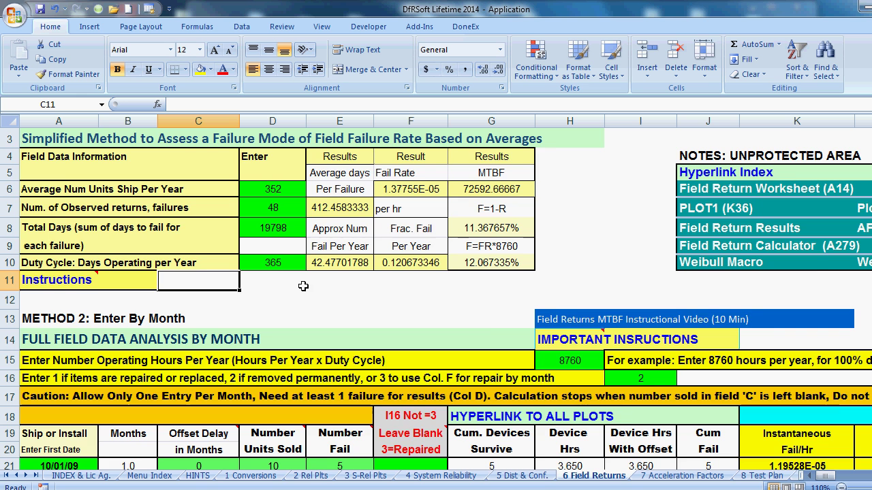
scroll(303, 286, "down", 3)
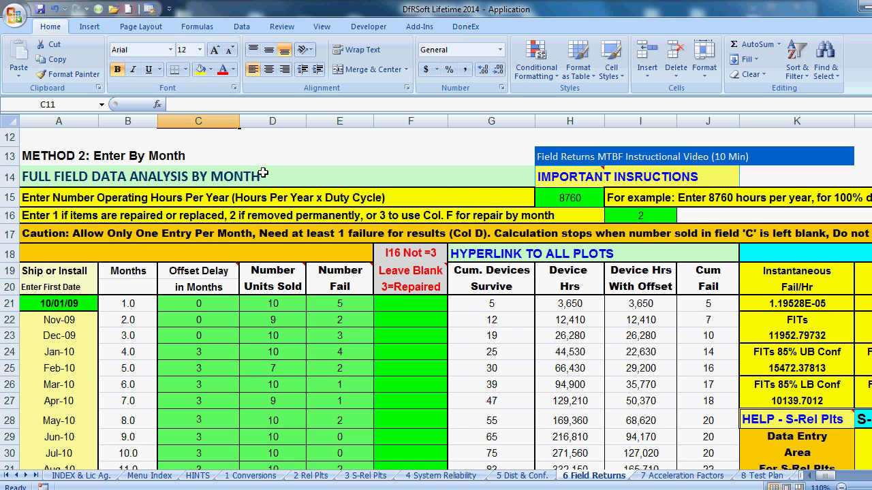
scroll(263, 173, "down", 1)
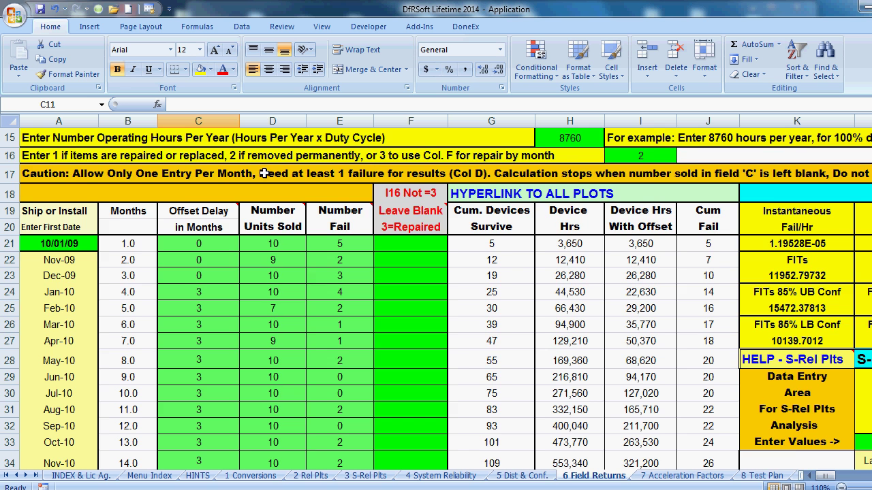
scroll(265, 174, "up", 1)
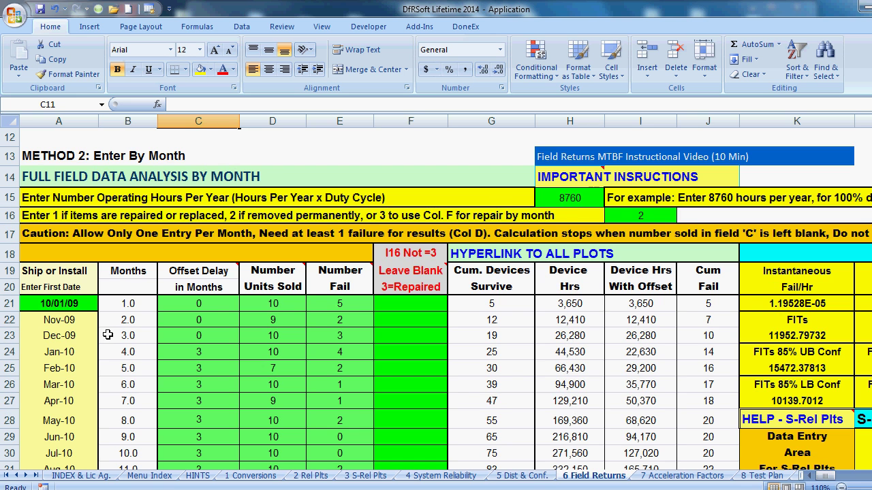
left_click(591, 200)
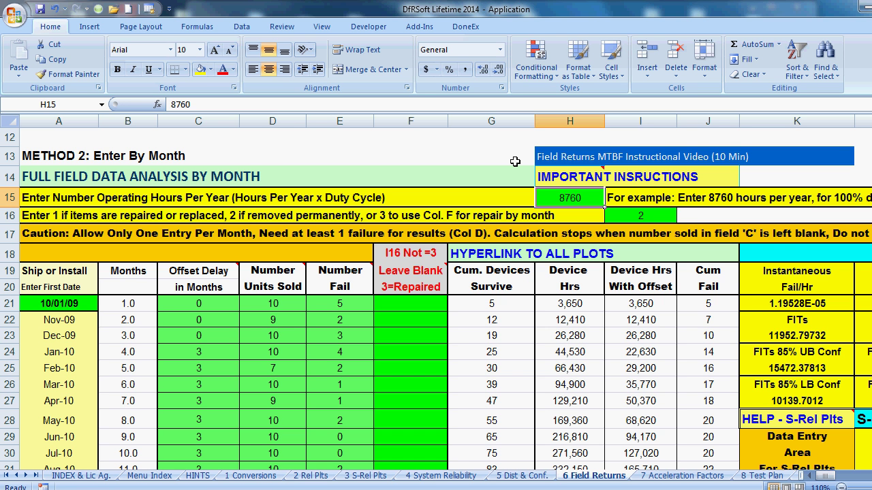
left_click(644, 218)
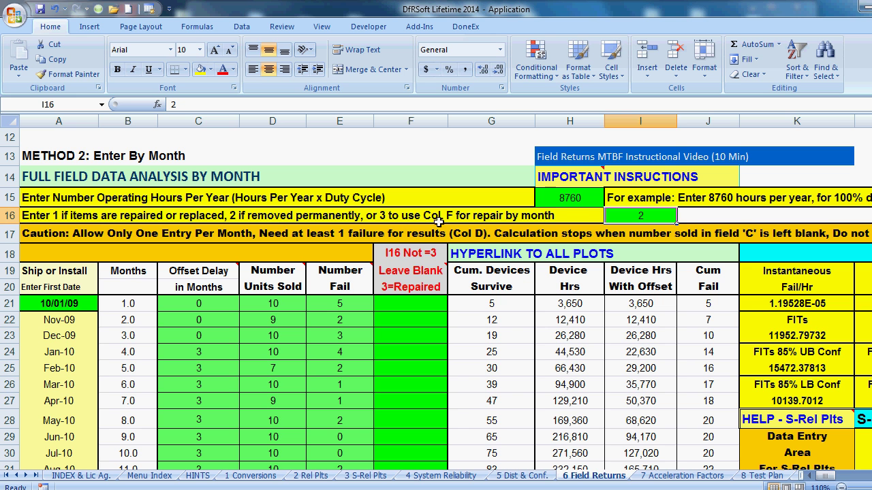
left_click_drag(407, 314, 412, 393)
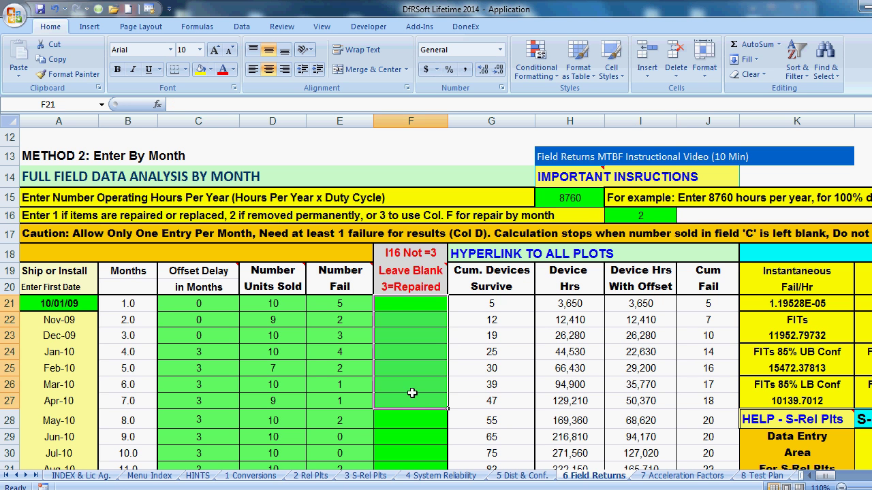
left_click(430, 341)
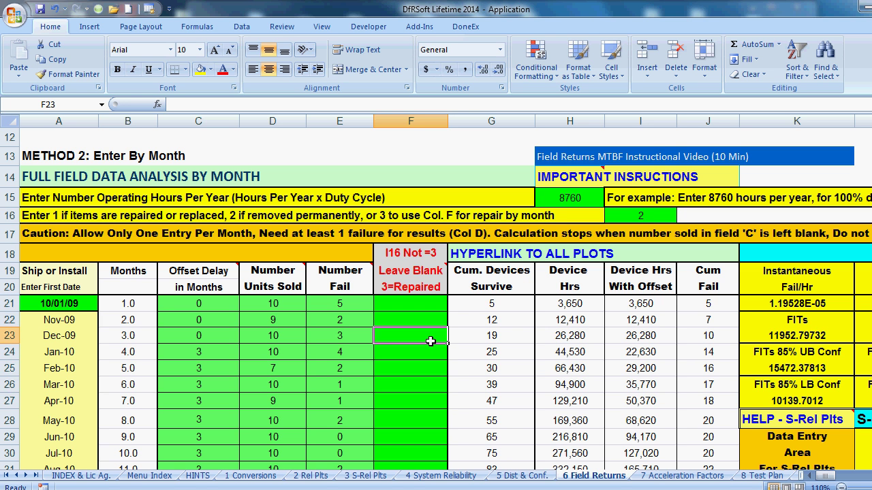
- Check the Method 2 ship dates from 10/1/2009 to Jul-10, then select Offset Delay cell C21
left_click(70, 303)
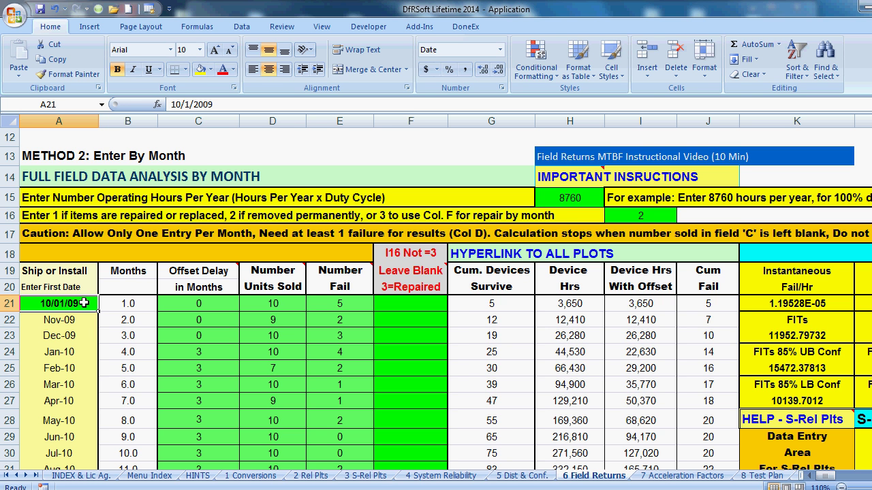
left_click_drag(70, 320, 70, 456)
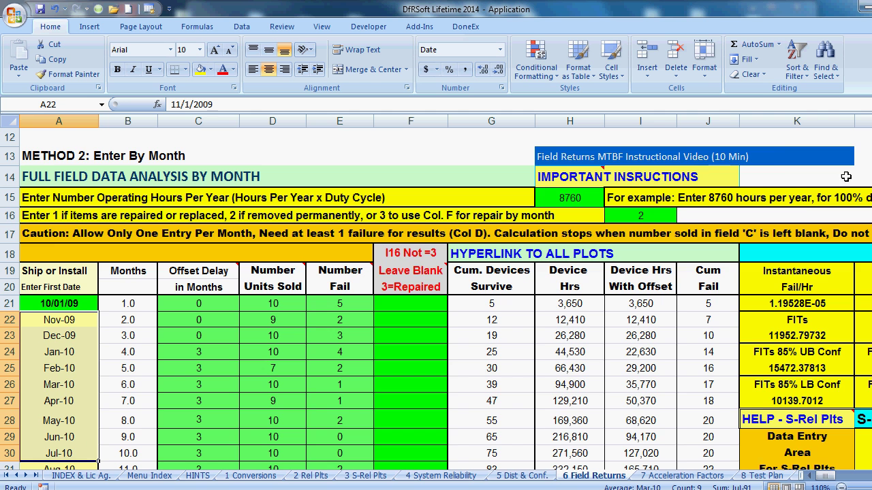
scroll(436, 299, "down", 20)
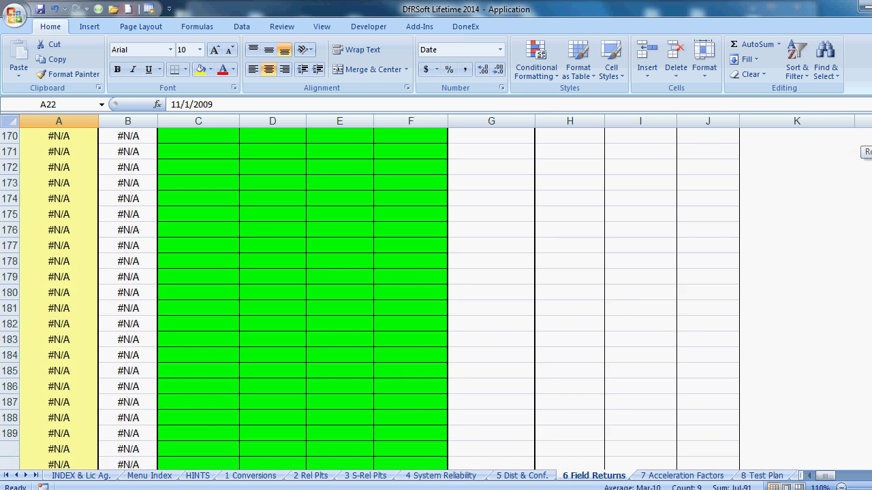
scroll(436, 299, "up", 16)
scroll(436, 299, "up", 20)
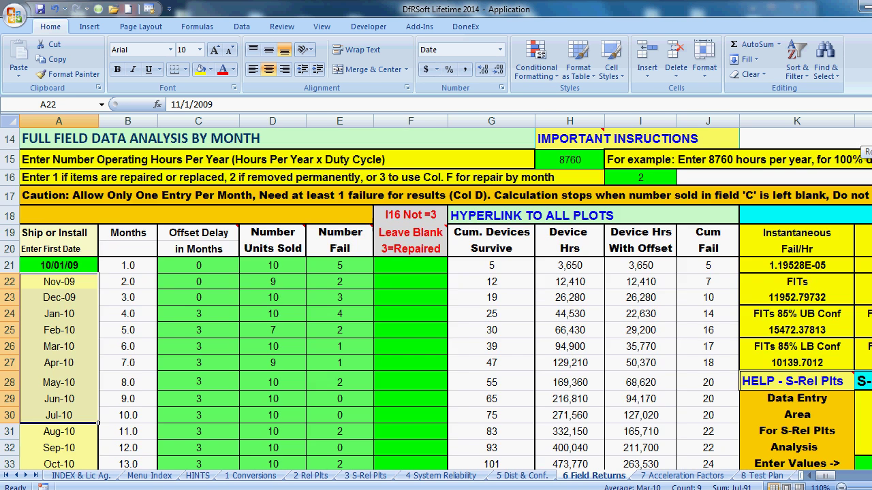
scroll(435, 299, "up", 2)
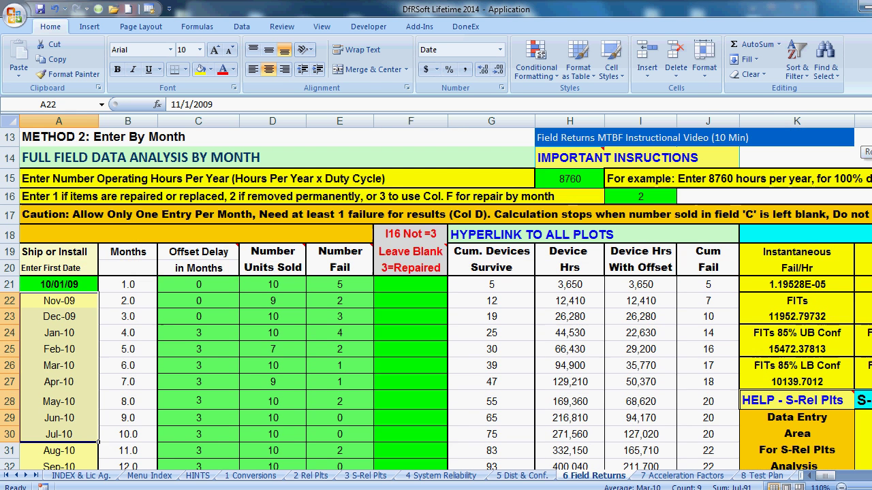
left_click(221, 291)
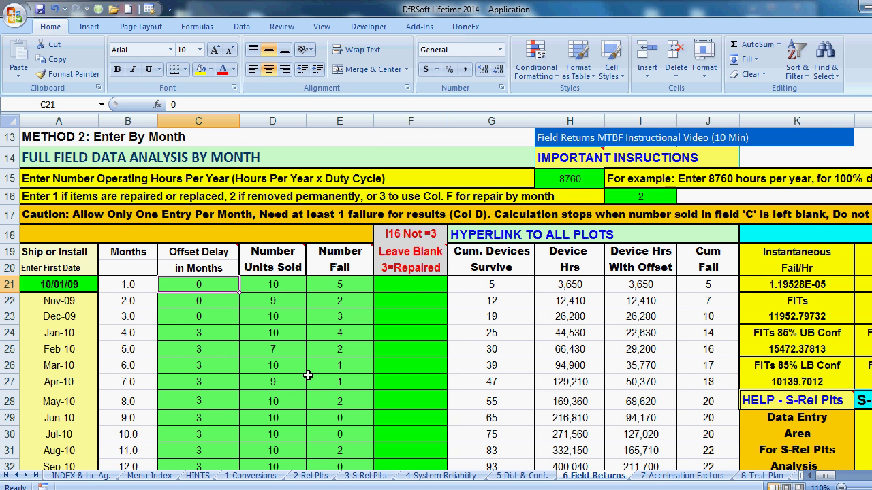
left_click_drag(270, 284, 270, 433)
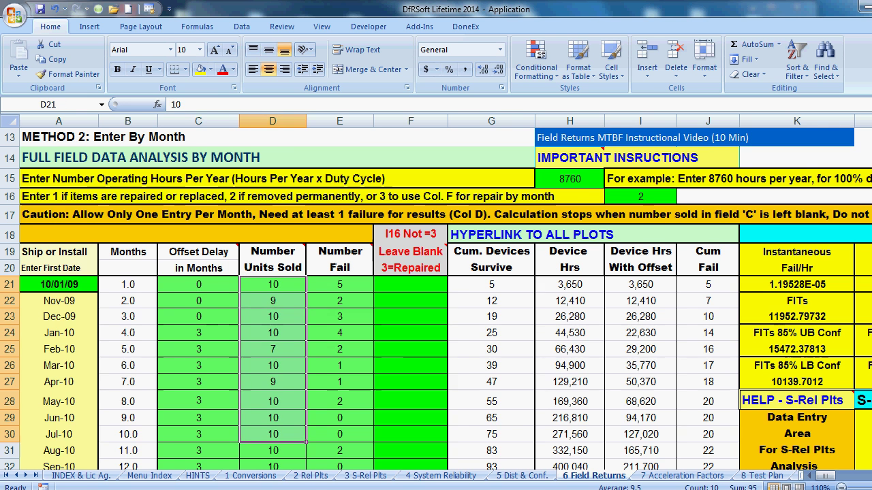
scroll(314, 279, "up", 1)
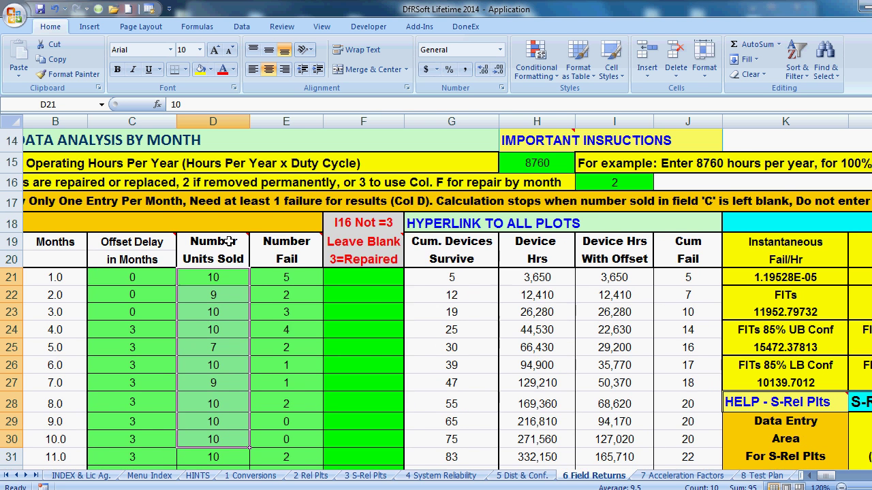
mouse_move(230, 241)
mouse_move(295, 242)
left_click_drag(286, 279, 284, 401)
mouse_move(126, 241)
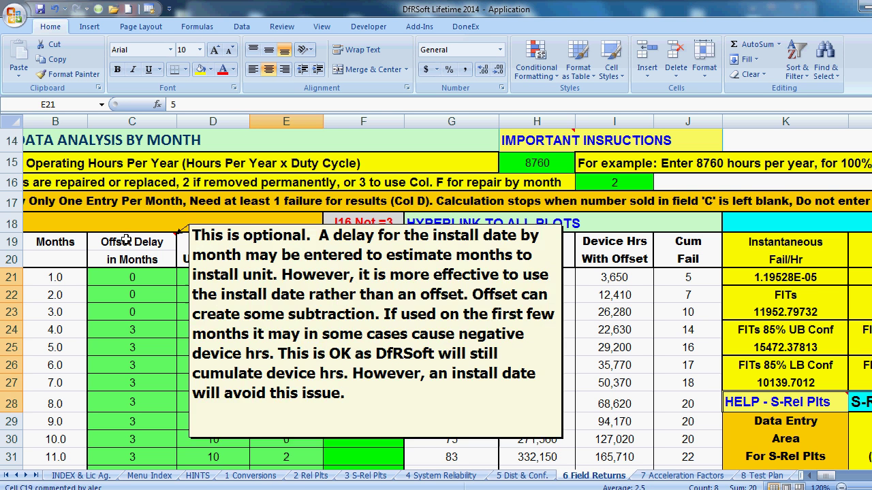
left_click_drag(136, 279, 146, 423)
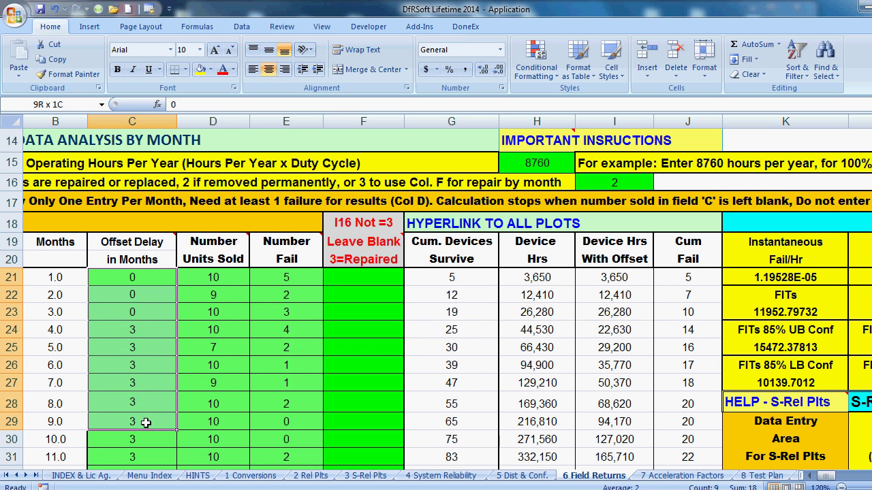
left_click(154, 333)
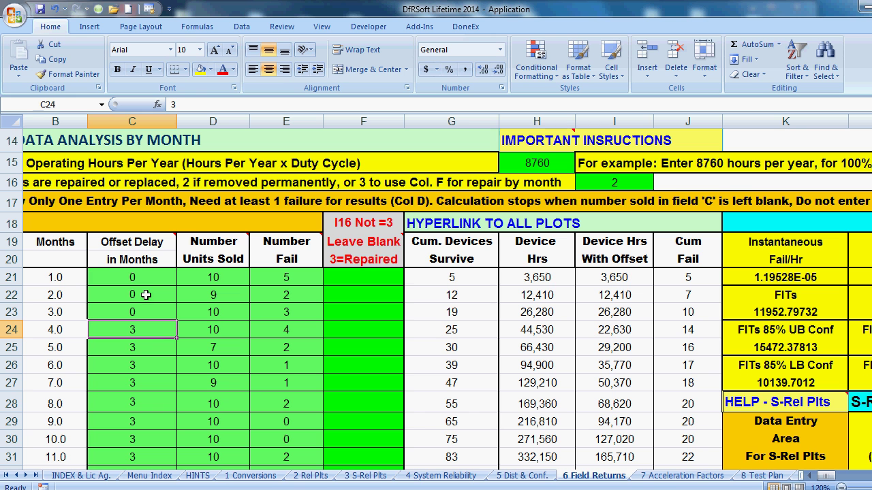
left_click_drag(140, 277, 156, 313)
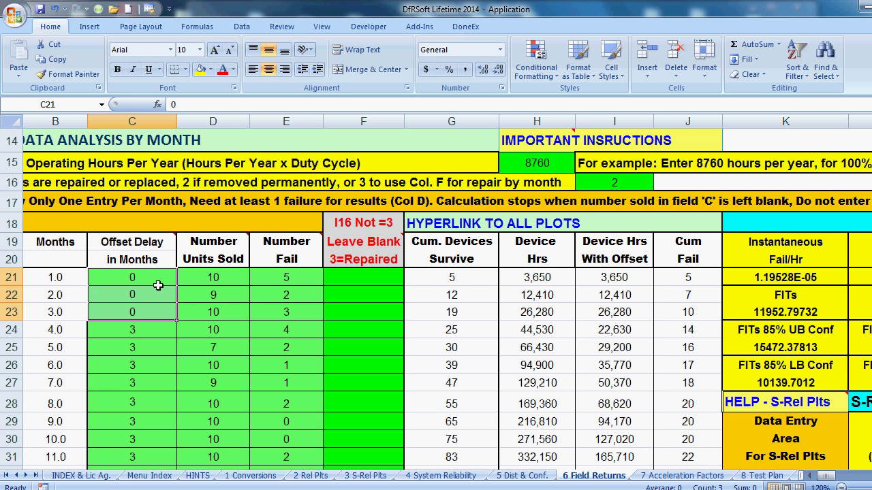
left_click(158, 280)
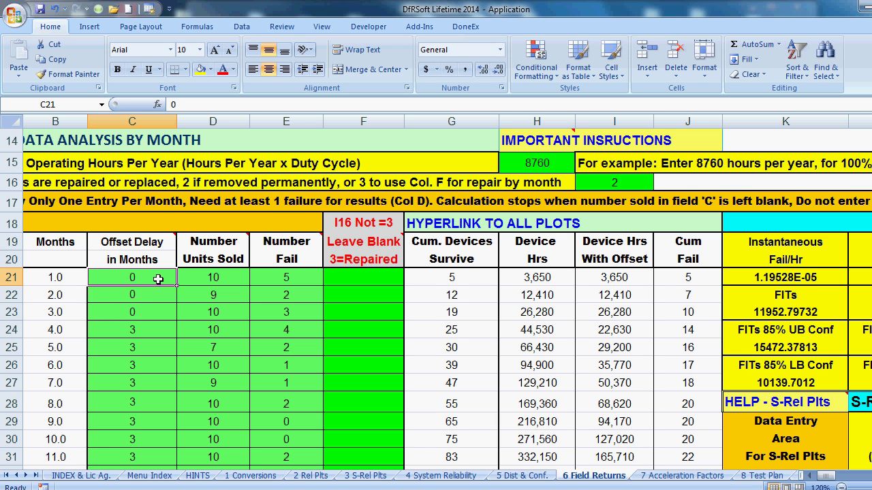
type("3")
left_click(149, 294)
type("3")
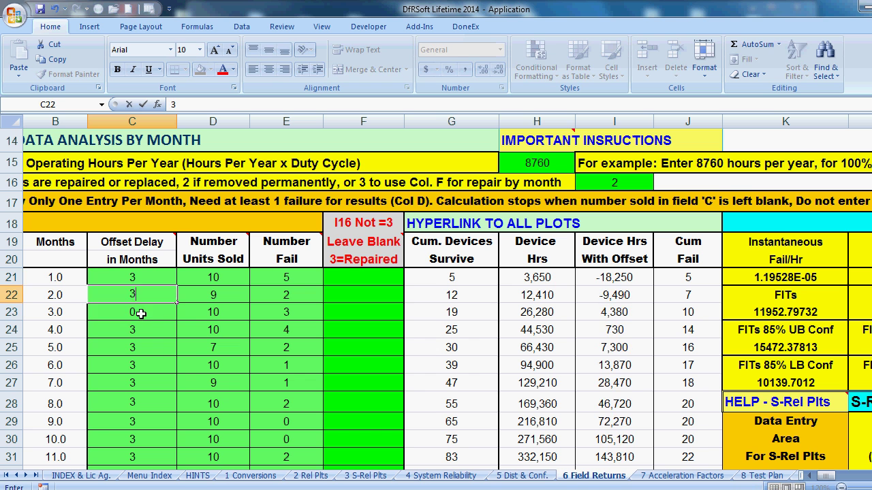
left_click(143, 314)
type("3")
left_click(486, 436)
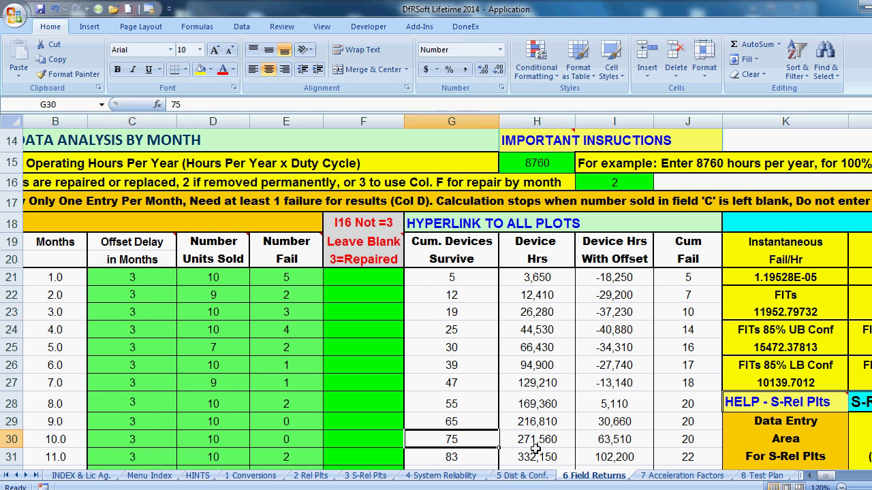
scroll(436, 293, "right", 1)
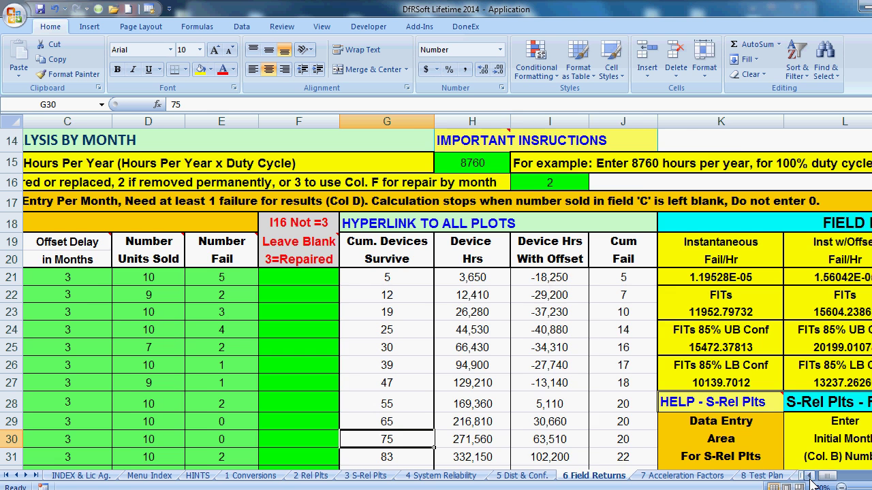
left_click(810, 476)
left_click(810, 476)
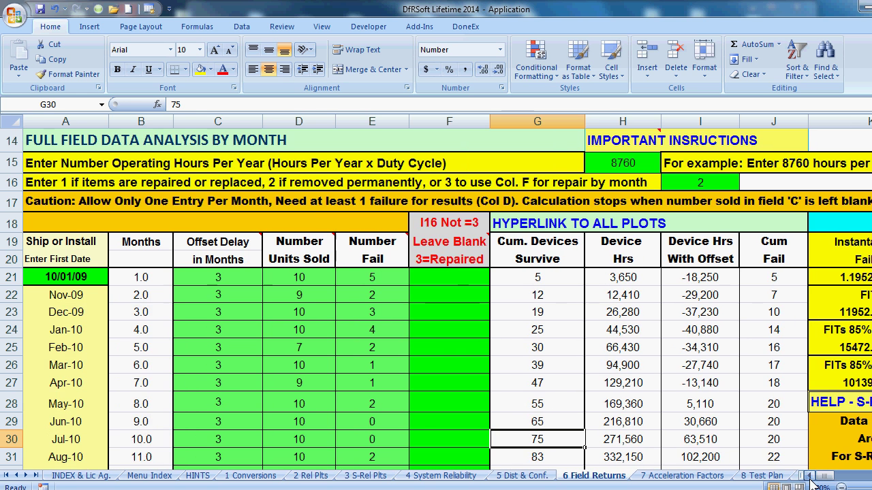
left_click(243, 277)
type("0")
left_click(231, 295)
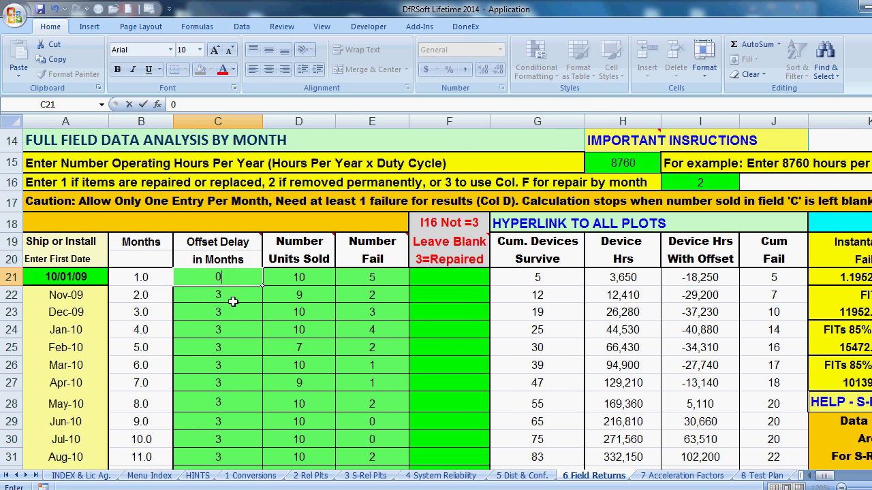
type("0")
left_click(234, 309)
type("0")
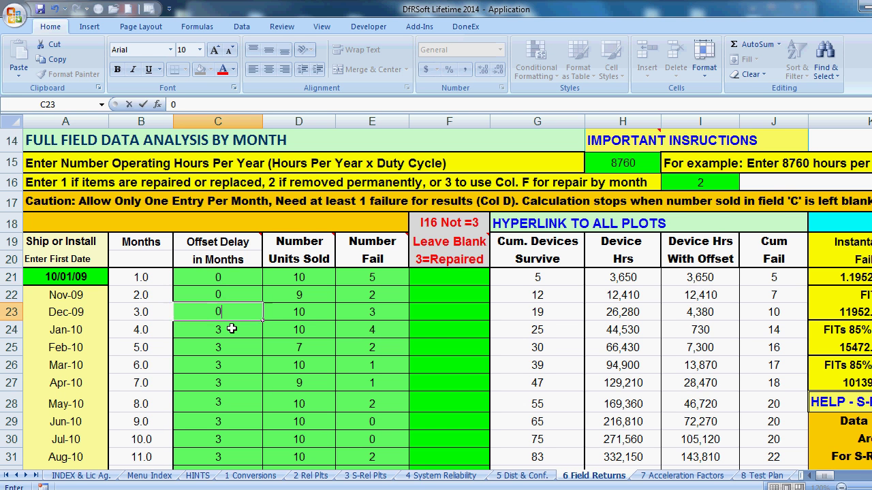
left_click(230, 329)
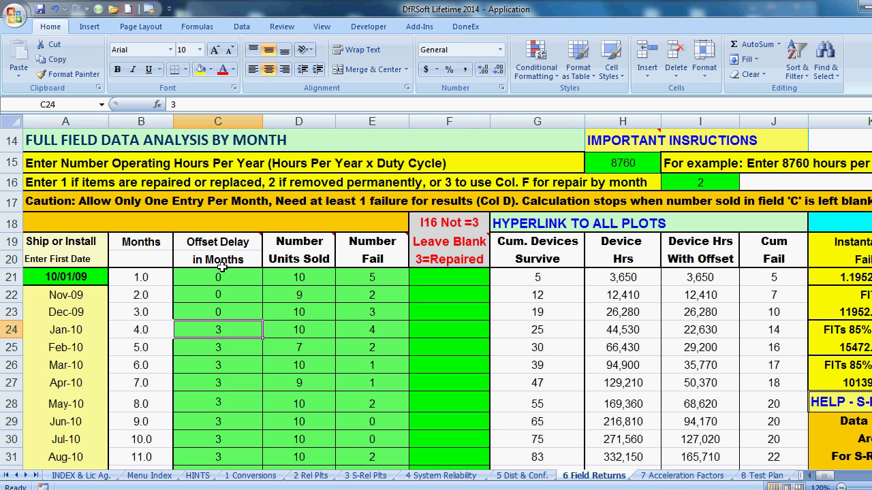
- Highlight C21:E29, then the Cum. Devices Survive, Device Hrs, Device Hrs With Offset and Cum Fail columns
left_click_drag(219, 271, 377, 419)
left_click(377, 421)
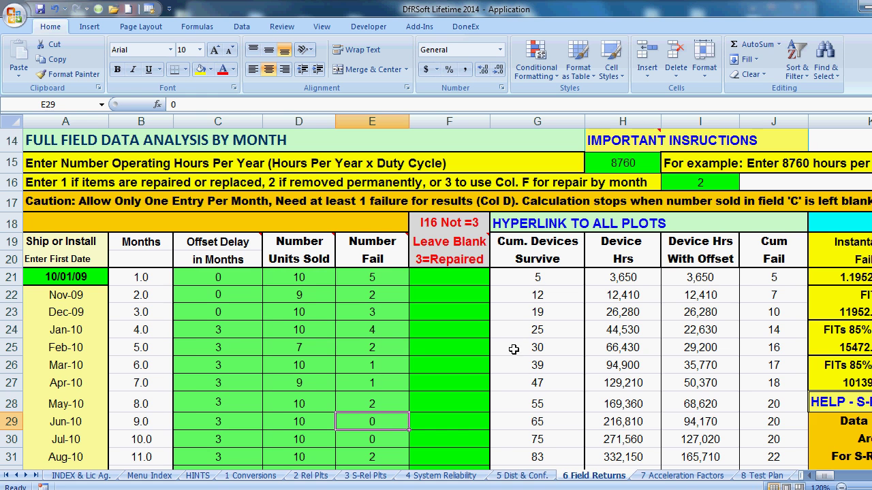
scroll(504, 311, "right", 3)
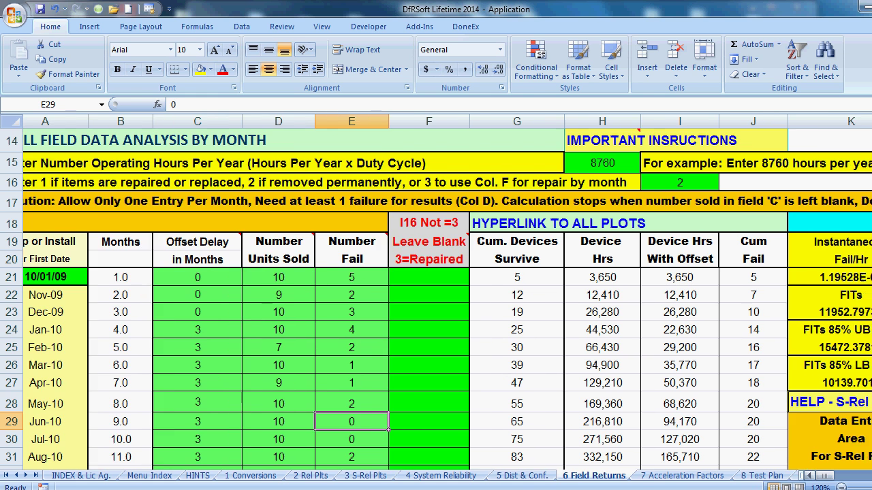
left_click_drag(310, 252, 303, 444)
left_click_drag(380, 277, 381, 458)
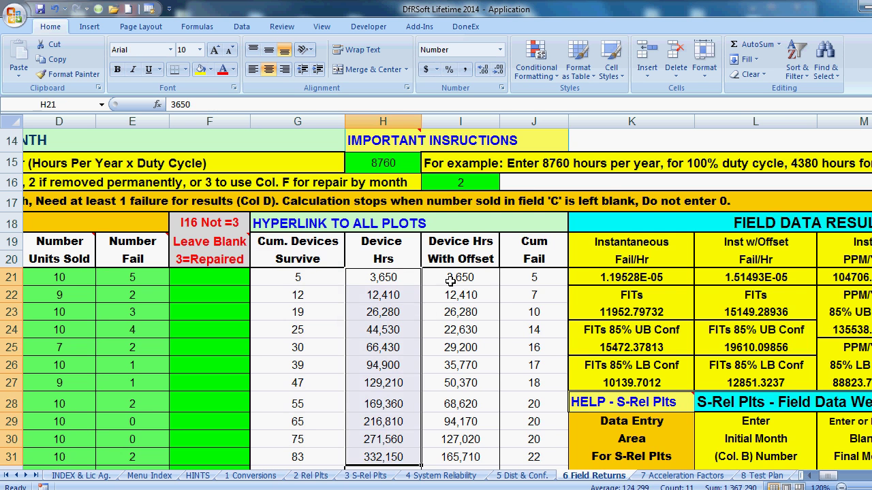
left_click_drag(450, 281, 461, 439)
left_click_drag(536, 279, 535, 439)
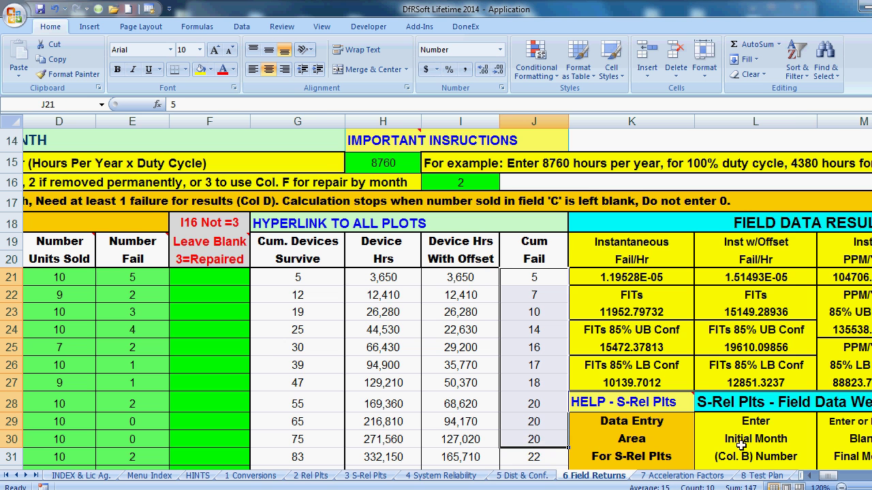
- Scroll right and down to the Average MTBF (With Offset) chart
scroll(436, 293, "right", 4)
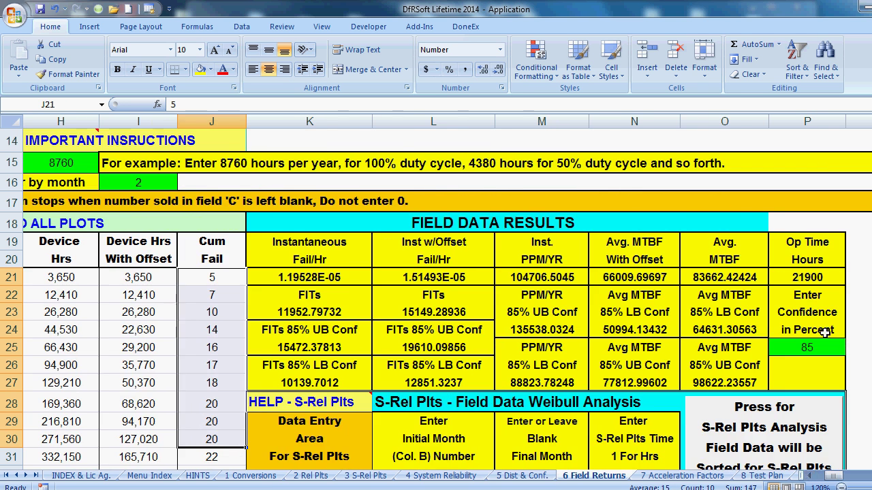
scroll(825, 336, "down", 6)
scroll(825, 335, "down", 1)
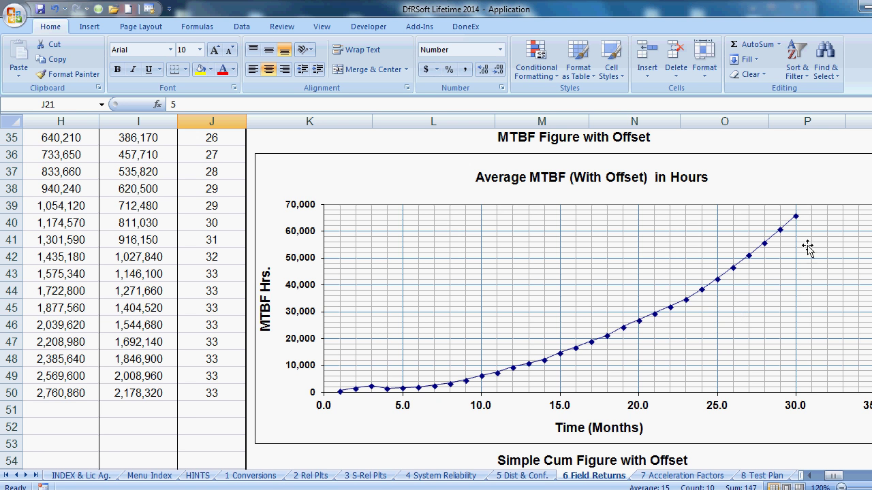
- Scroll down past the Simple Cum PPM and failure-rate figures, then back up to row 14
left_click_drag(871, 137, 871, 170)
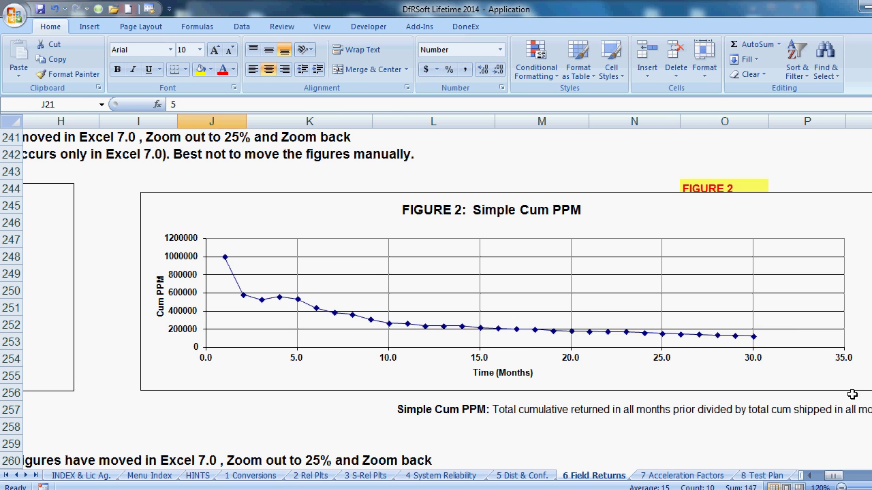
left_click_drag(834, 475, 824, 476)
scroll(701, 386, "down", 5)
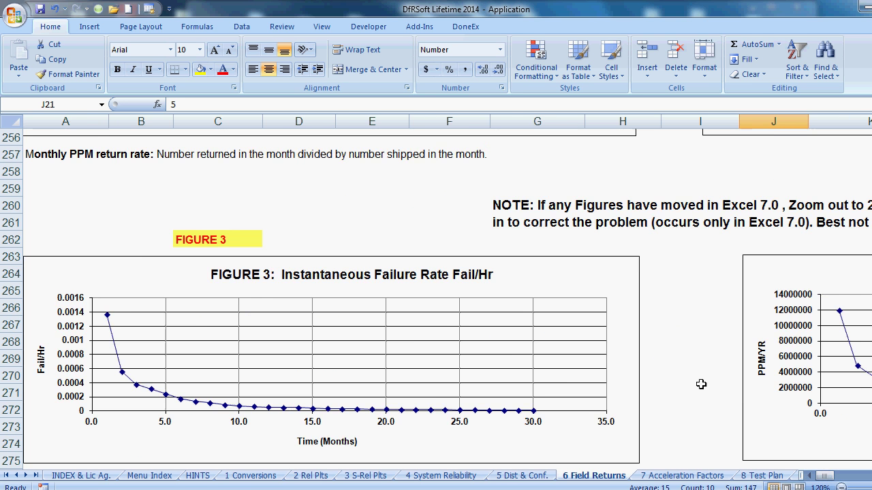
scroll(700, 384, "up", 3)
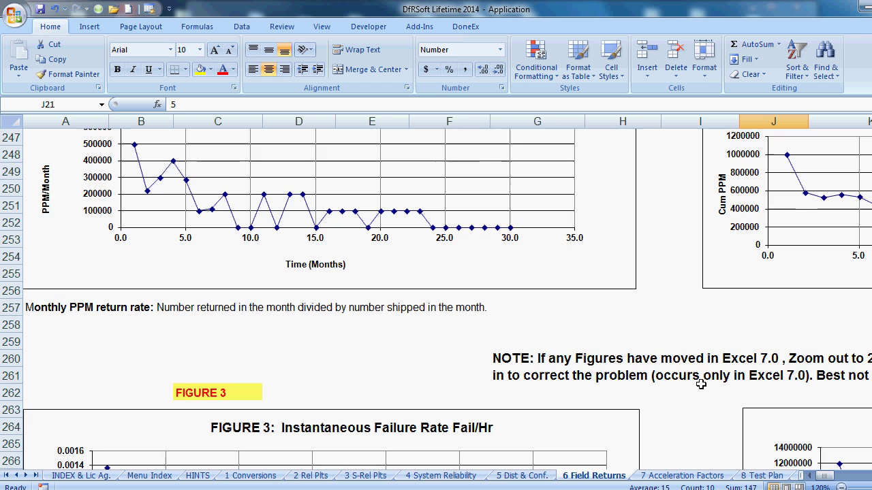
scroll(701, 385, "up", 20)
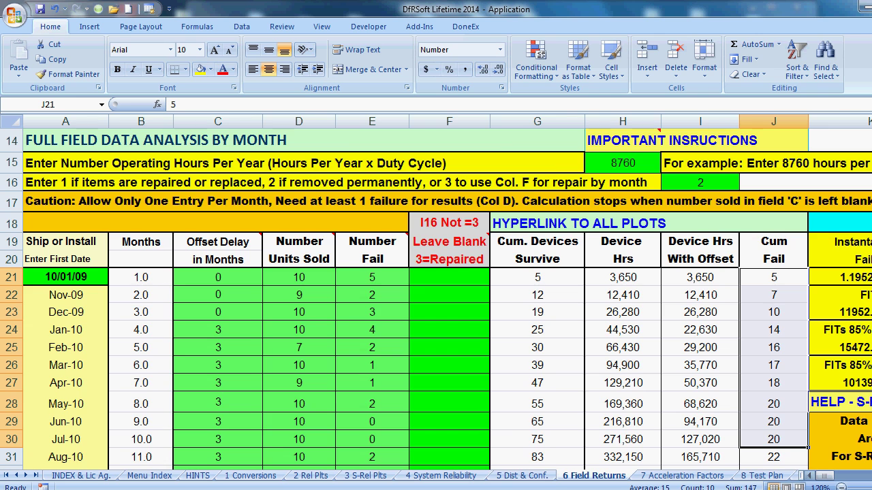
scroll(672, 361, "right", 8)
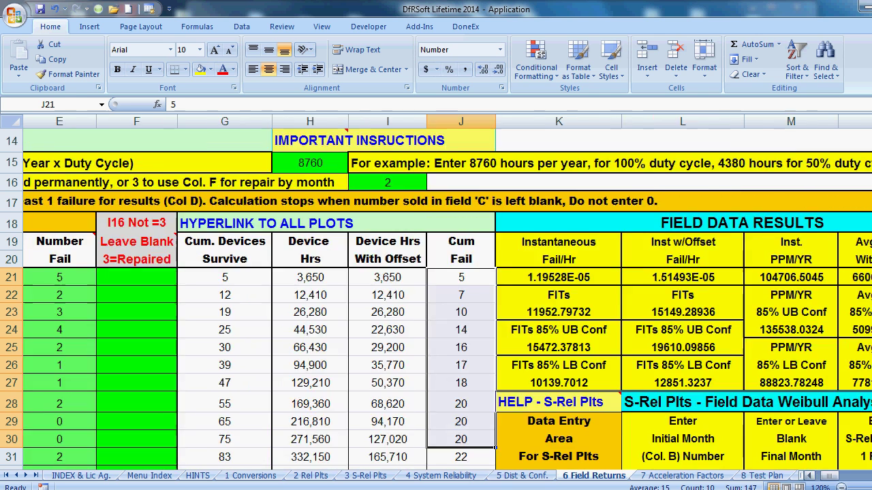
scroll(672, 361, "down", 6)
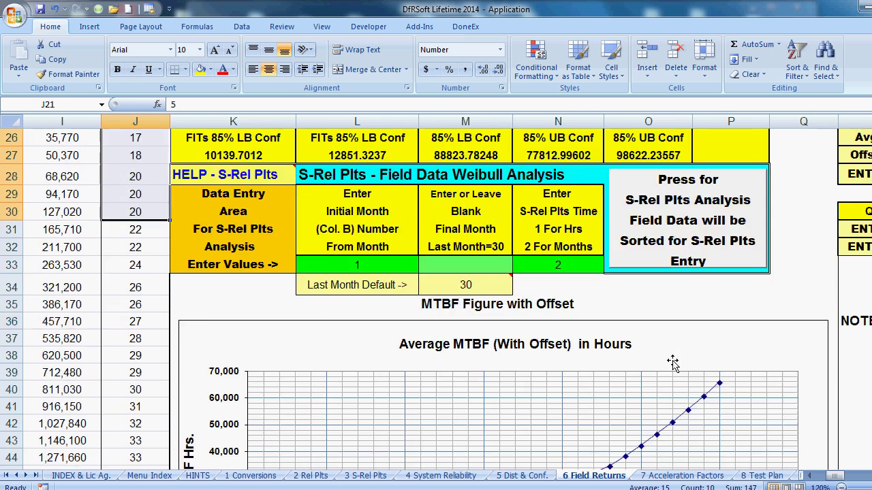
scroll(675, 367, "up", 3)
scroll(674, 368, "up", 3)
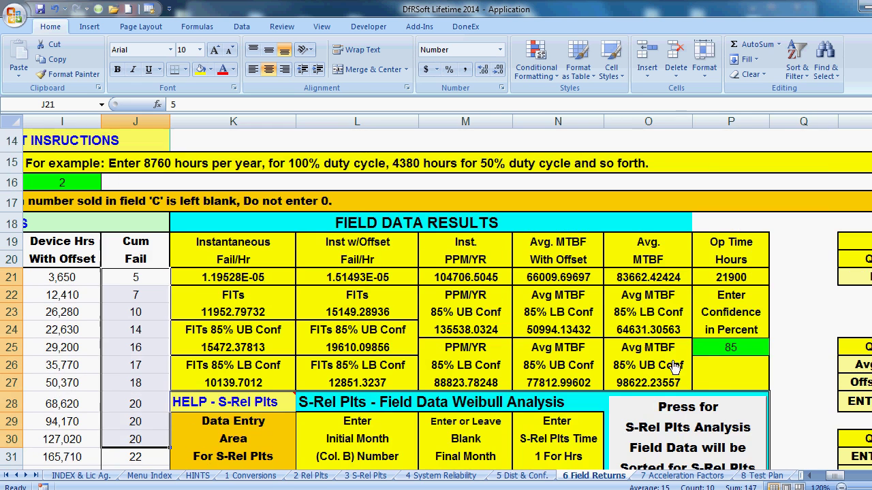
scroll(672, 361, "down", 1)
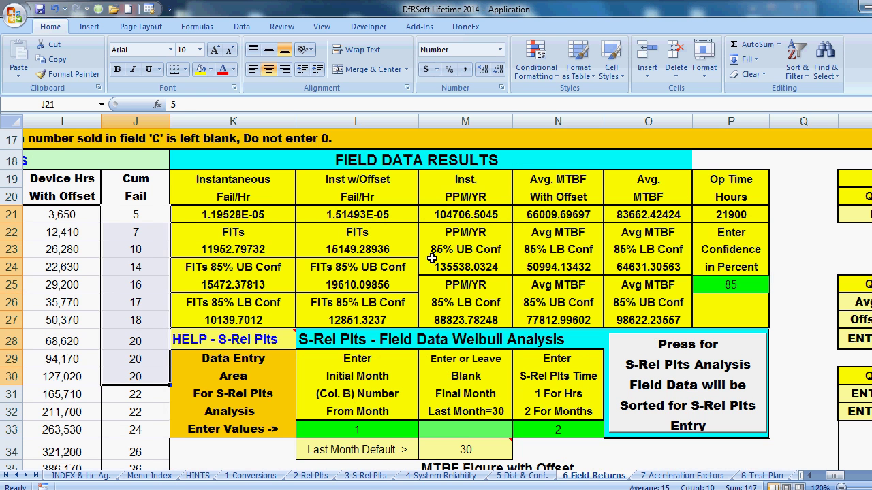
left_click_drag(562, 180, 654, 317)
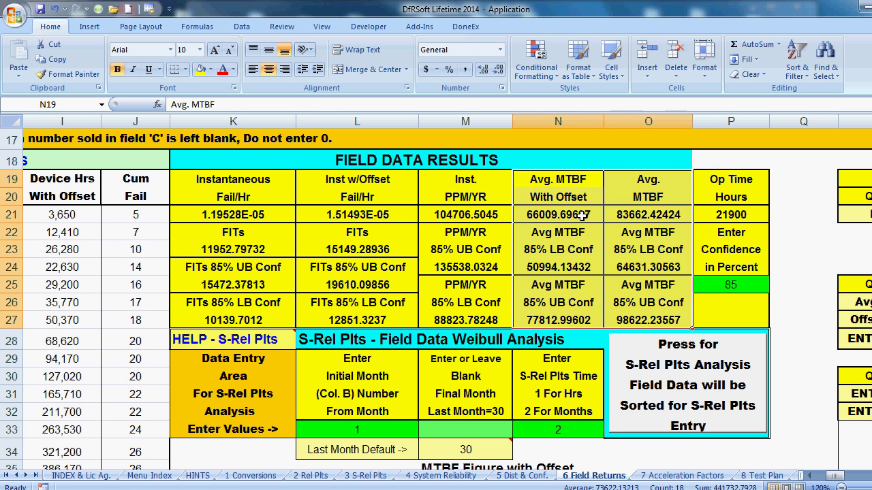
left_click_drag(573, 181, 574, 190)
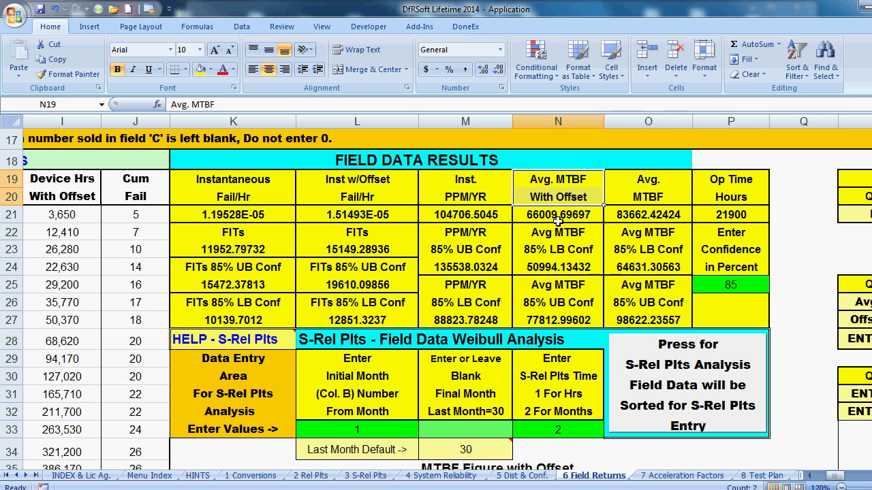
left_click_drag(642, 180, 634, 192)
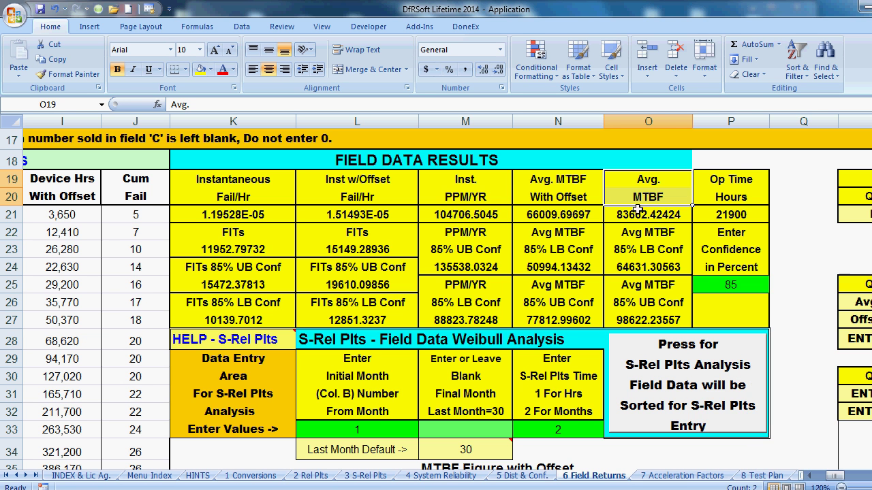
left_click(640, 197)
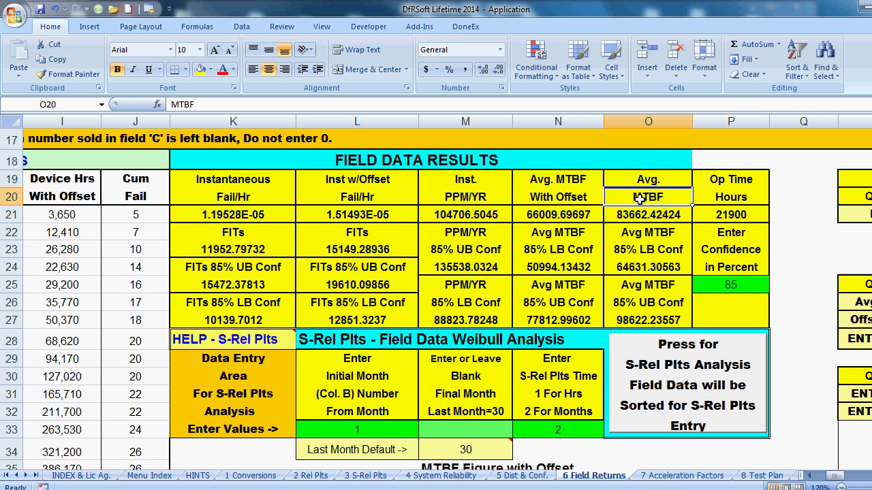
left_click(575, 216)
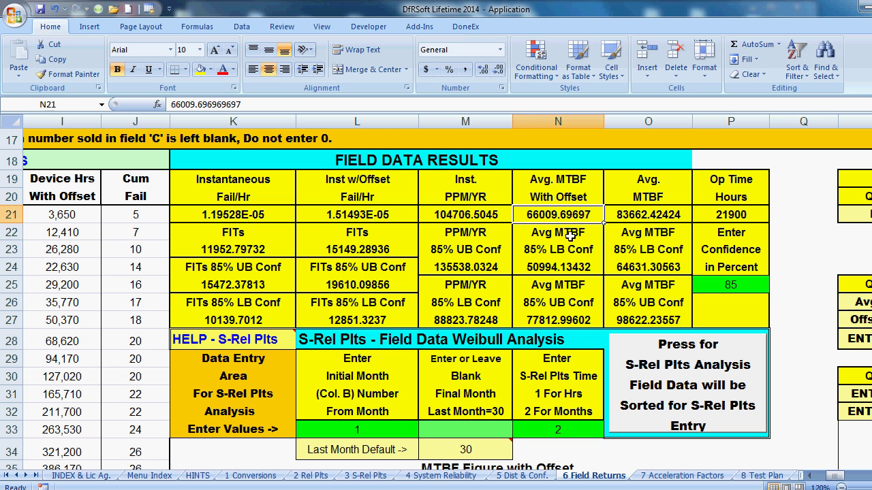
- Enter 80 in cell P25 as the confidence level
left_click(720, 282)
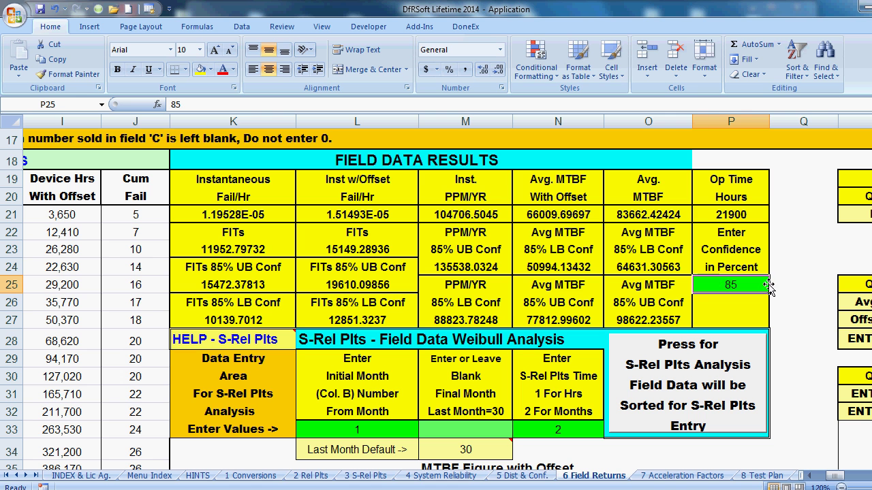
type("80")
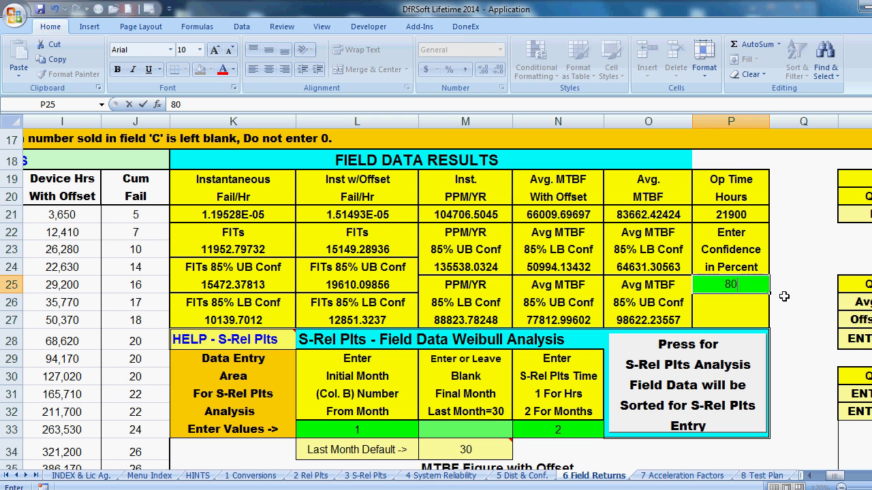
key("Return")
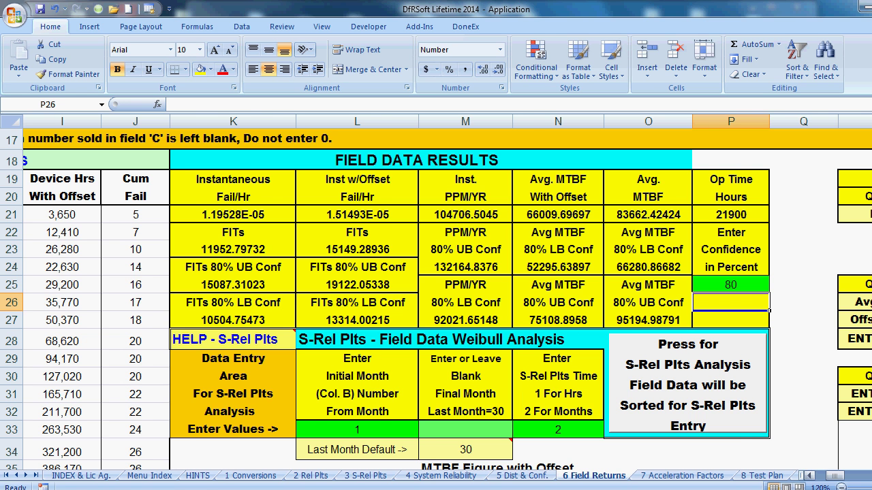
- Change the BX% in cell S31 to 5 so the calculator returns a B5 result of 3385.35743
scroll(447, 293, "right", 4)
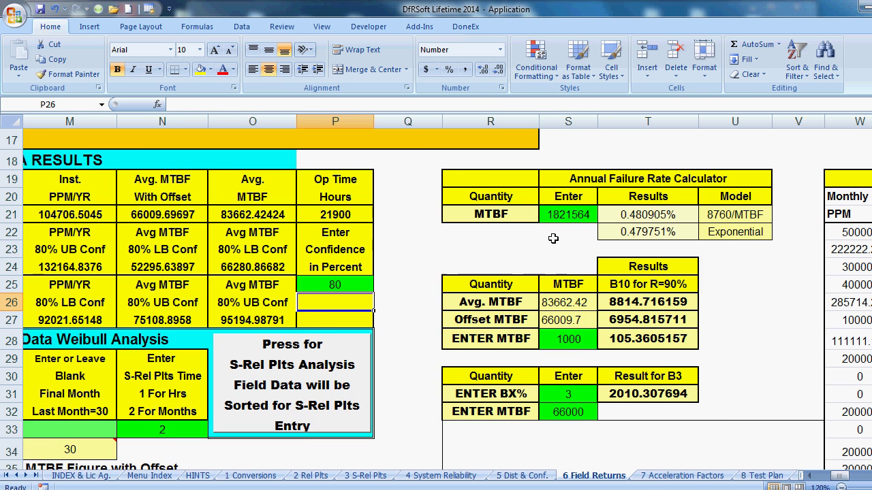
left_click_drag(490, 186, 627, 324)
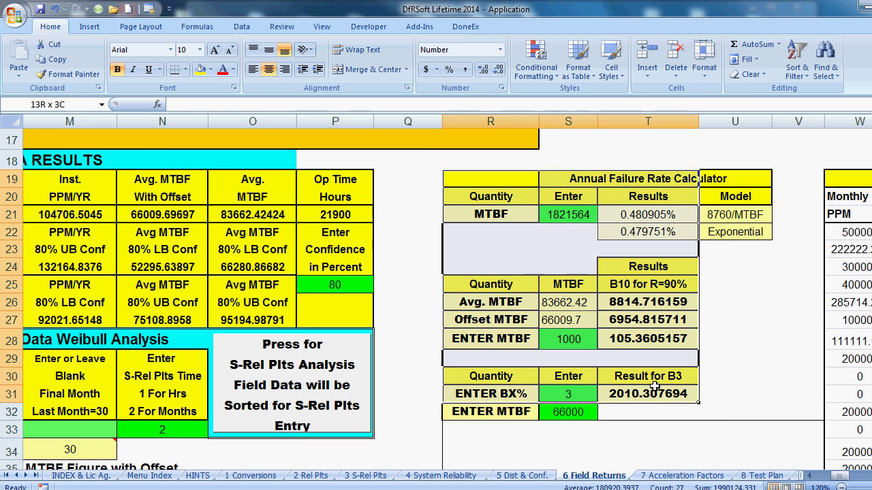
left_click_drag(654, 386, 625, 389)
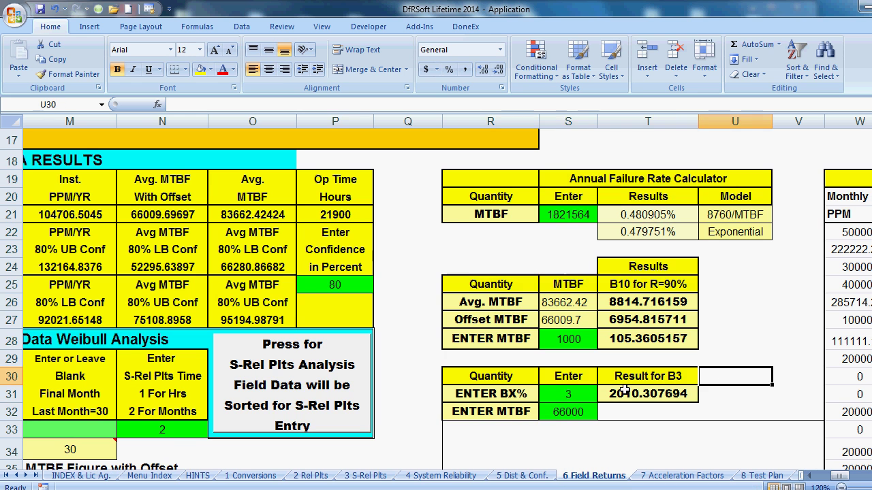
left_click(569, 412)
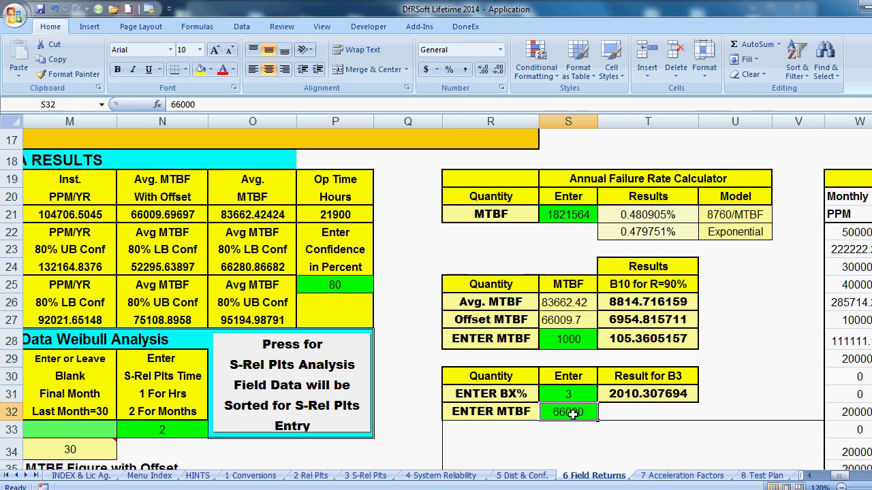
left_click(571, 393)
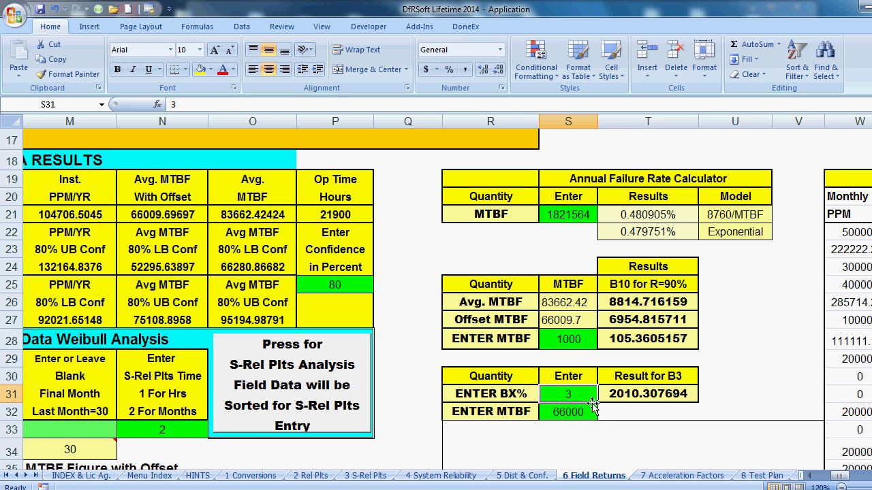
type("5")
left_click(776, 395)
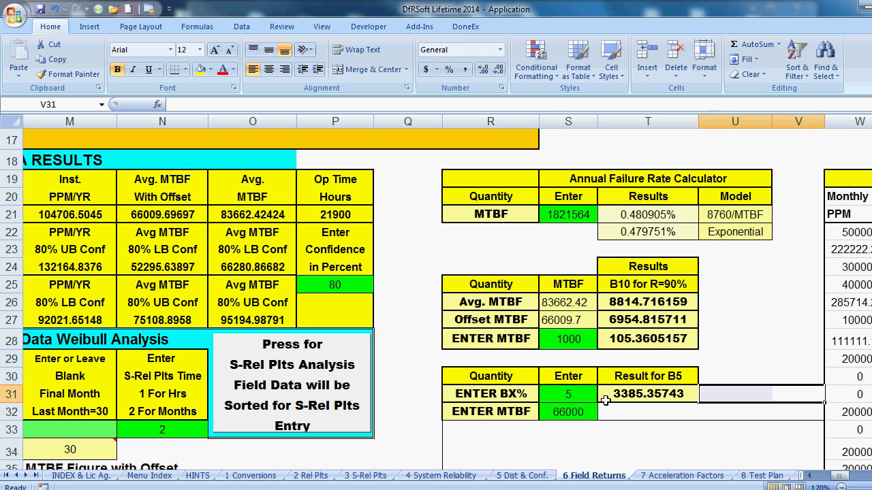
left_click(574, 394)
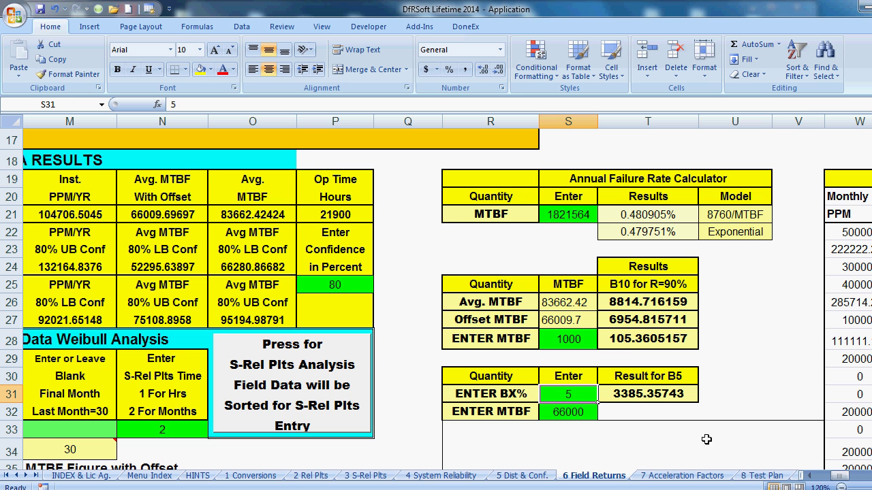
left_click_drag(839, 482, 834, 482)
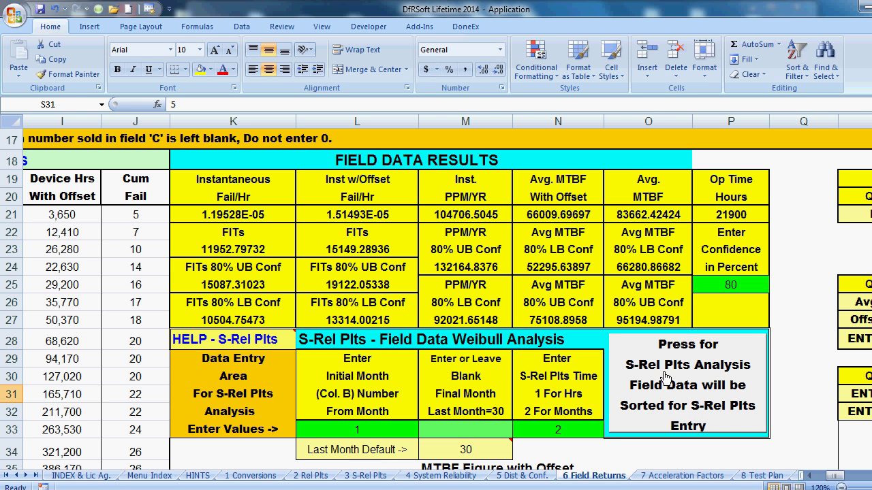
left_click(355, 427)
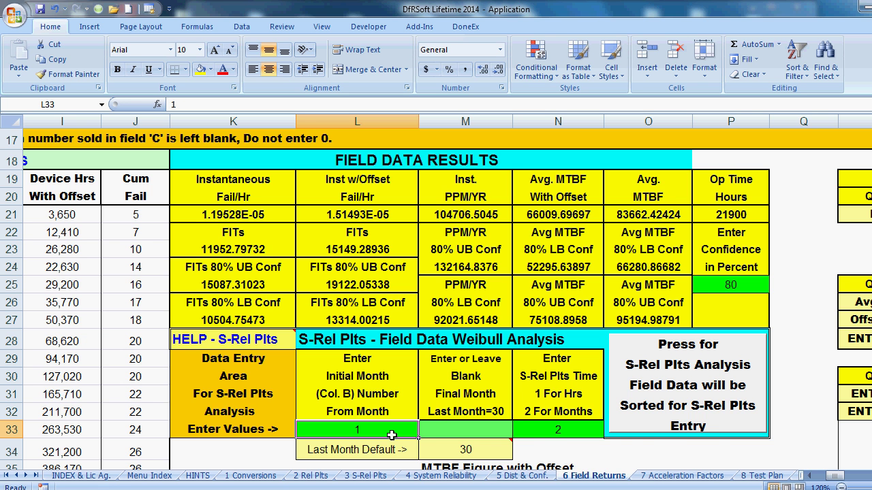
mouse_move(457, 450)
left_click(458, 429)
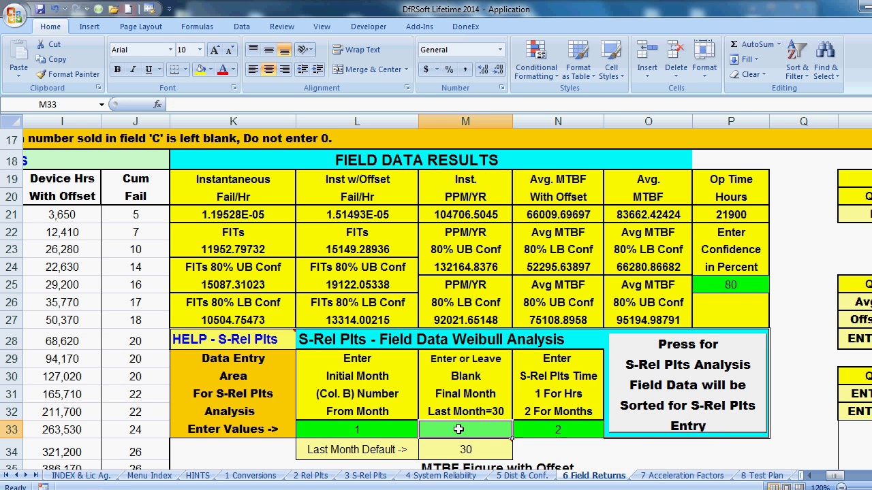
- Run the 'Press for S-Rel Plts Analysis' button to sort the field data
left_click(672, 386)
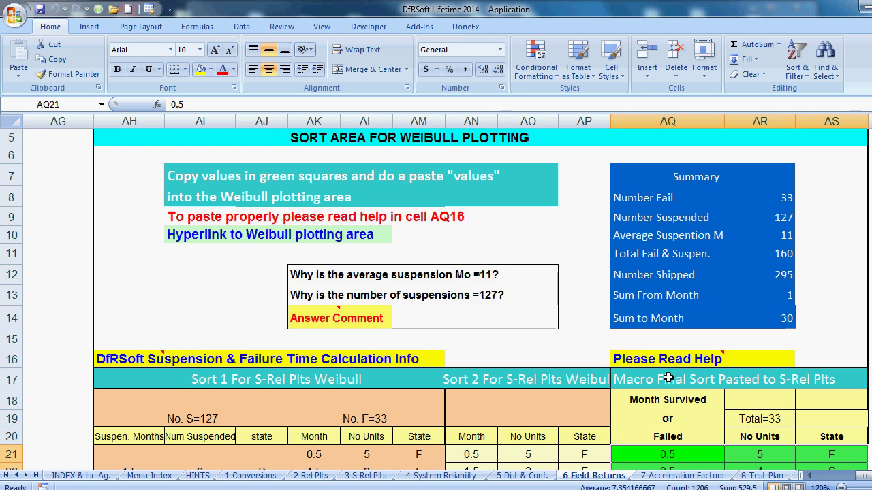
scroll(668, 379, "down", 3)
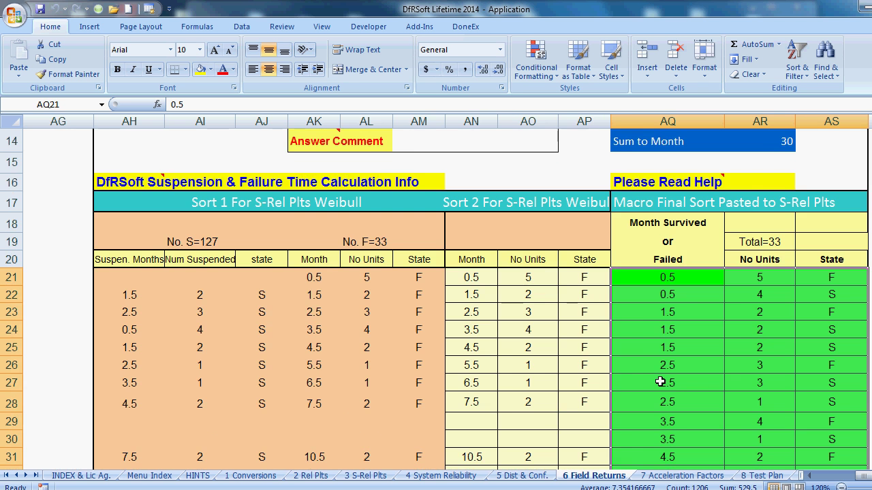
scroll(660, 381, "up", 1)
scroll(799, 278, "down", 2)
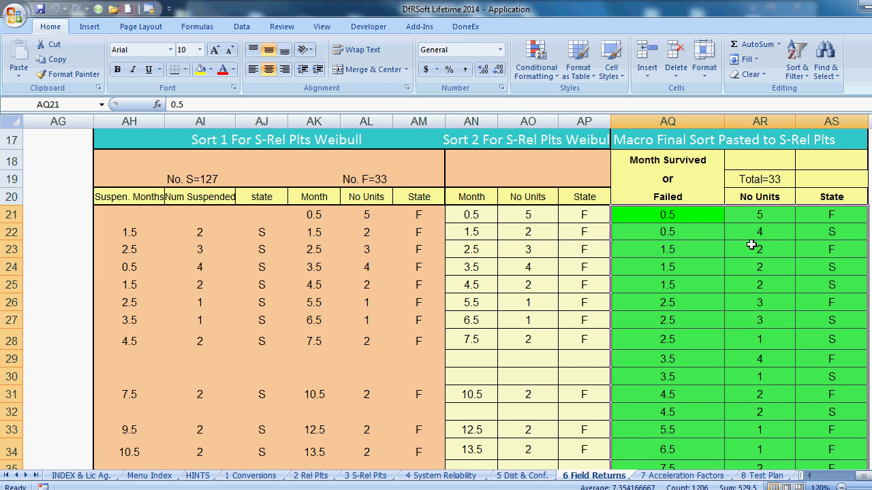
- Review the sorted rows: 2.5 months with 1 unit, 3.5 months with 4 failures, 11 months with 99 suspensions
left_click(661, 339)
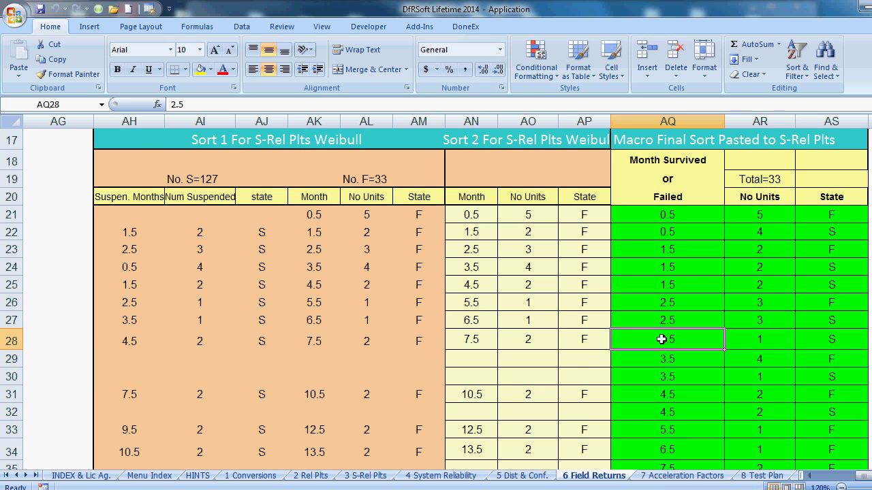
left_click_drag(661, 340, 736, 339)
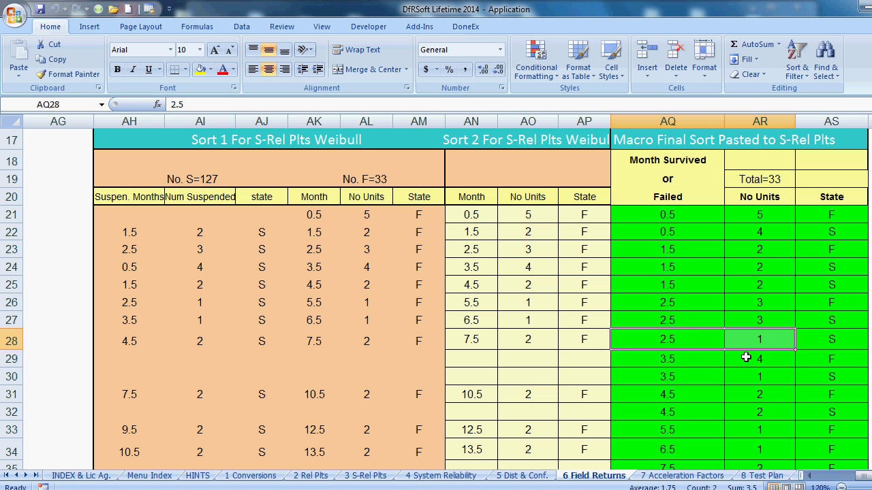
left_click(672, 360)
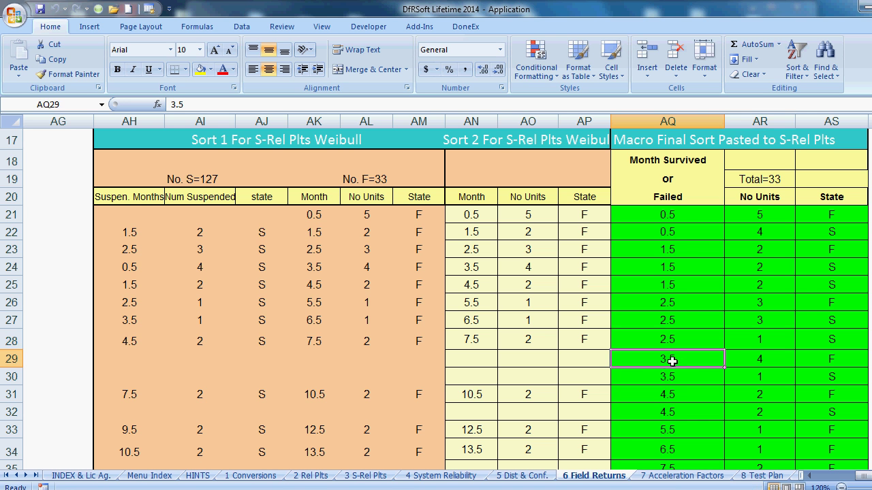
left_click(759, 361)
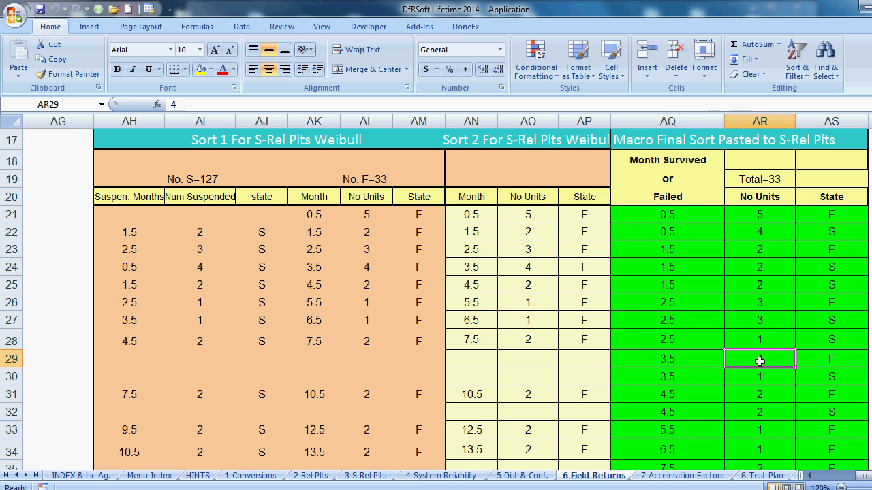
left_click(811, 360)
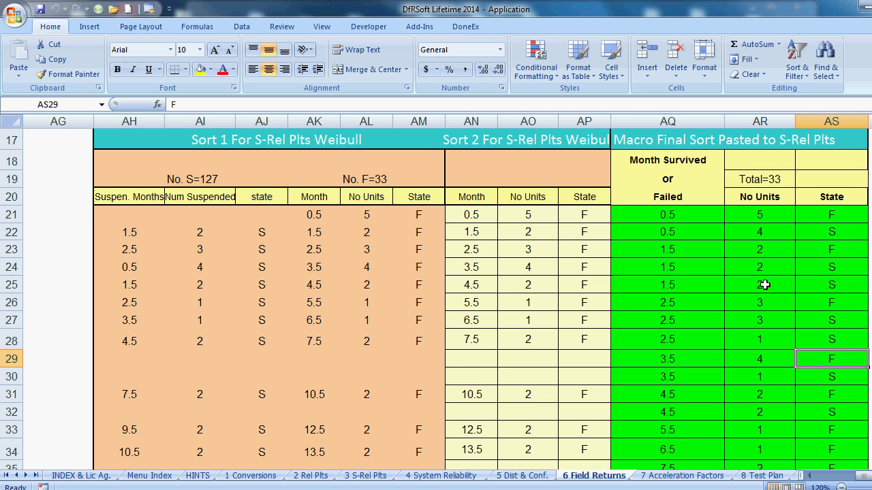
scroll(764, 285, "down", 1)
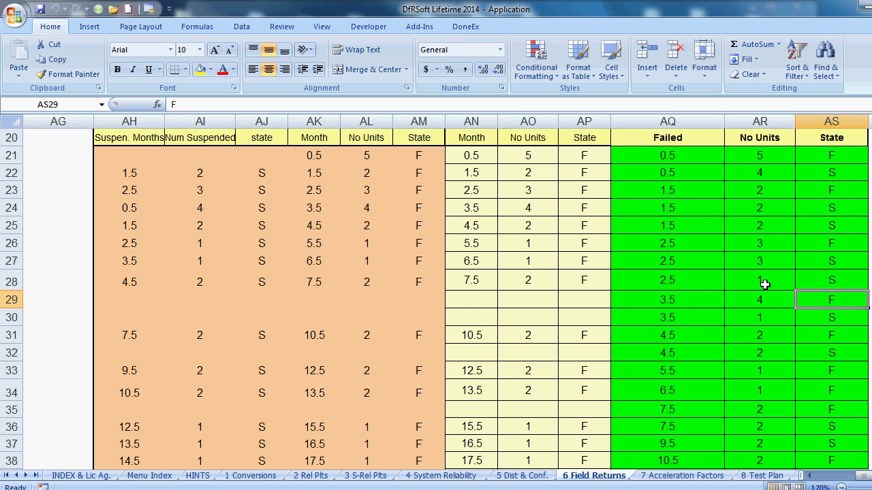
scroll(765, 285, "down", 2)
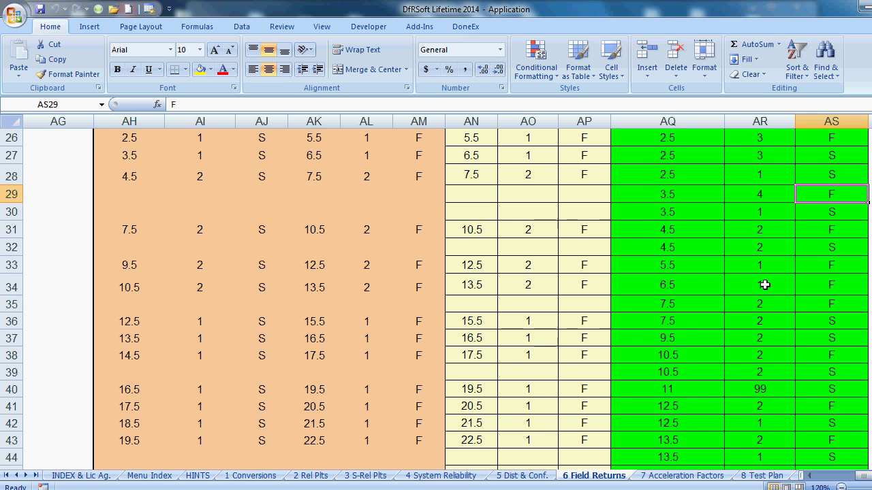
left_click_drag(644, 387, 815, 389)
scroll(745, 357, "up", 8)
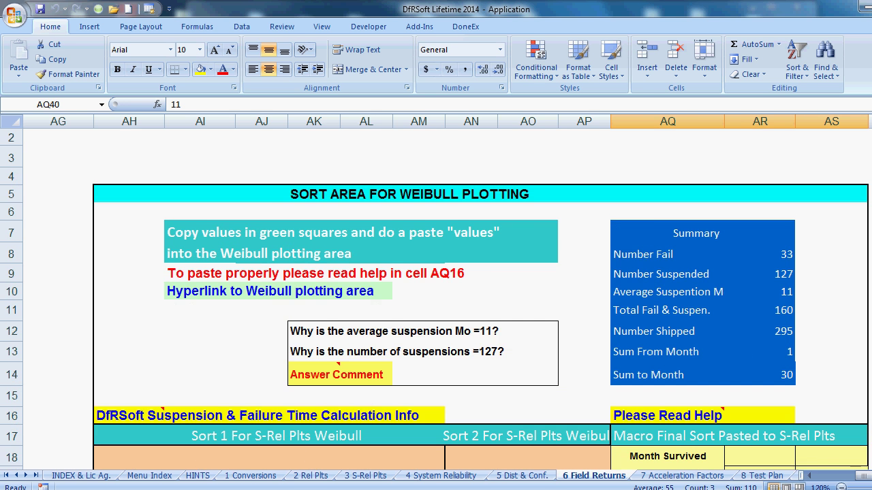
left_click(869, 488)
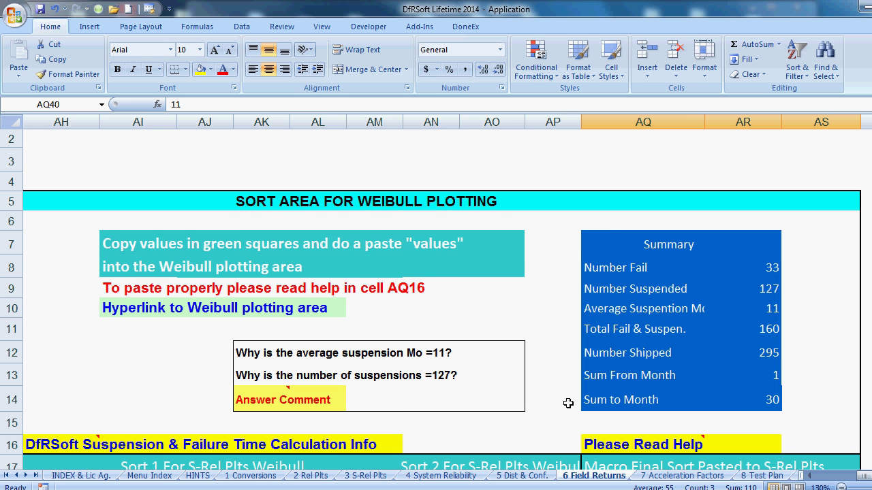
scroll(566, 389, "down", 2)
scroll(566, 390, "down", 2)
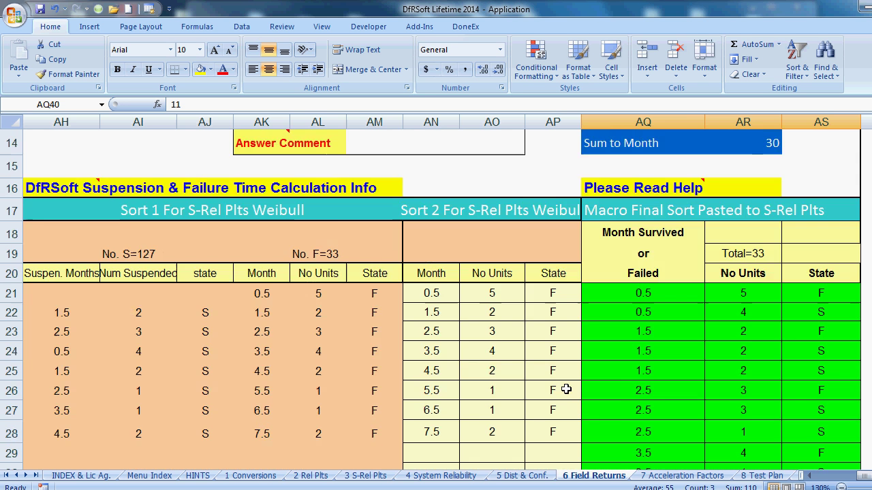
scroll(566, 389, "down", 4)
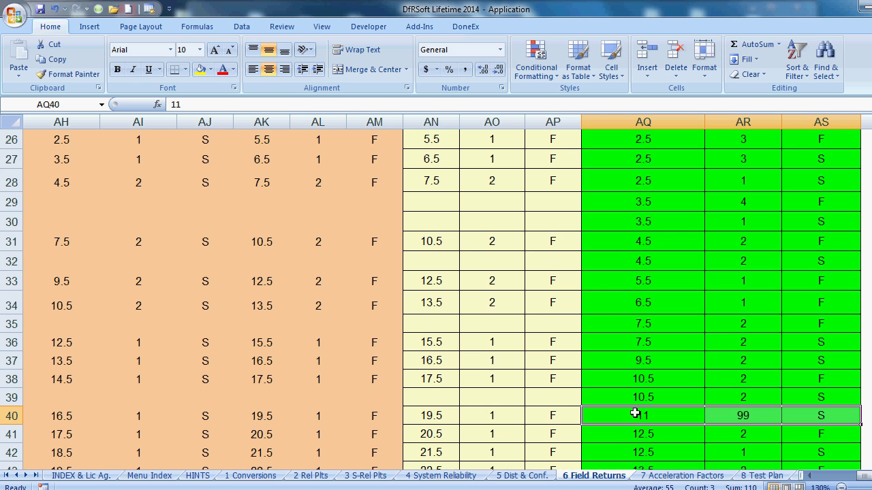
left_click_drag(650, 414, 817, 414)
scroll(797, 416, "up", 6)
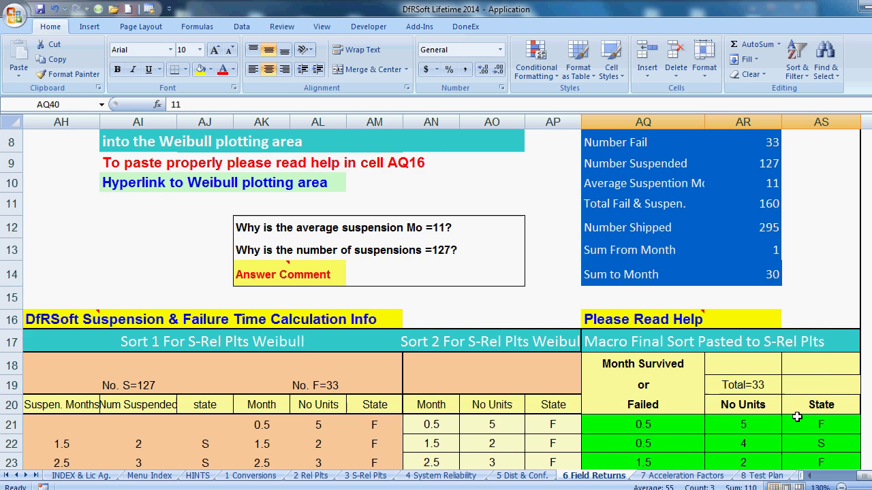
mouse_move(254, 275)
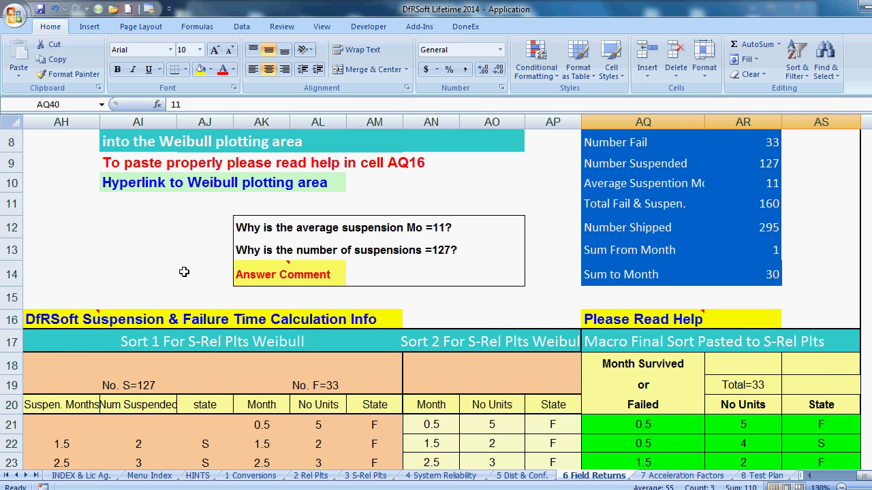
- Copy the sorted month, unit count and F/S block AQ21:AS56
scroll(184, 272, "down", 3)
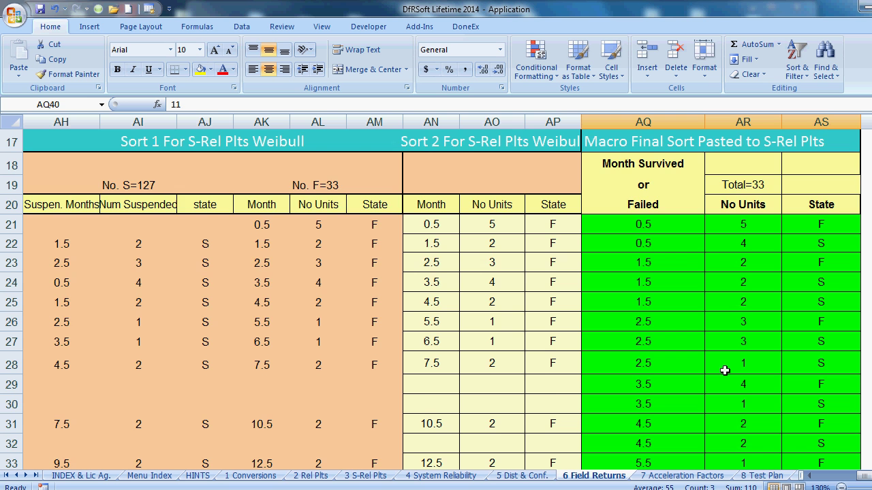
scroll(697, 367, "down", 3)
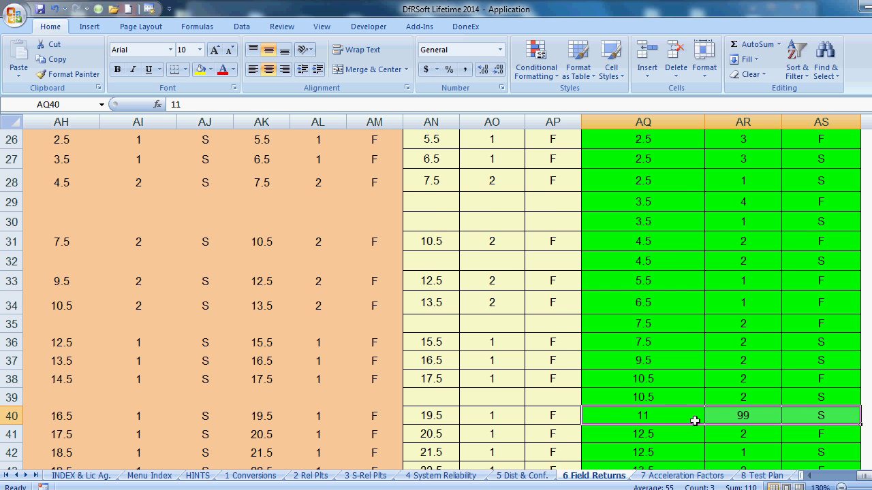
scroll(695, 420, "up", 3)
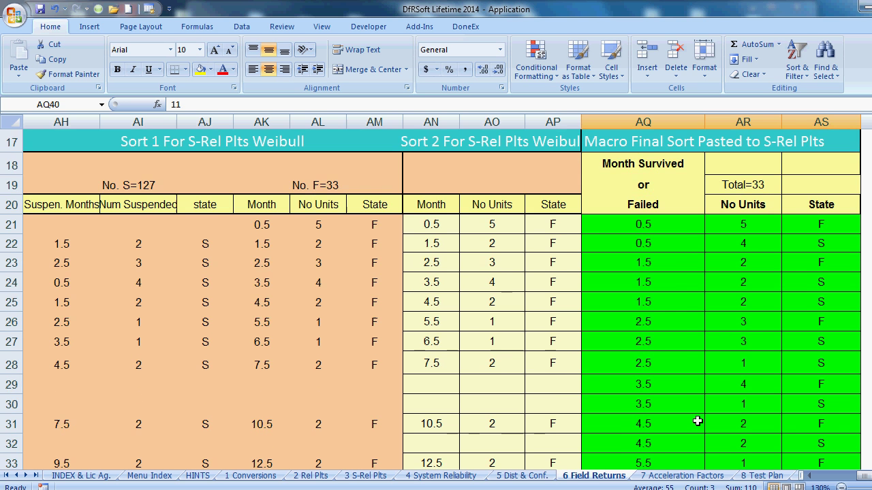
scroll(697, 421, "down", 1)
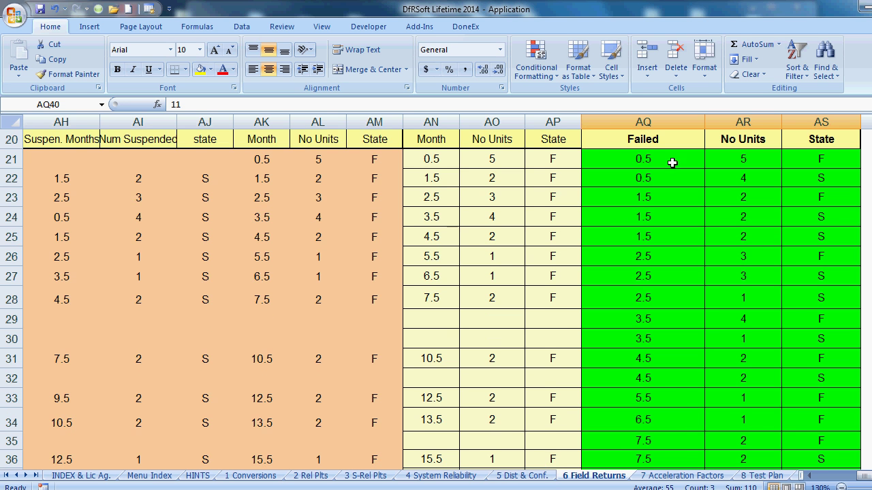
scroll(657, 164, "up", 2)
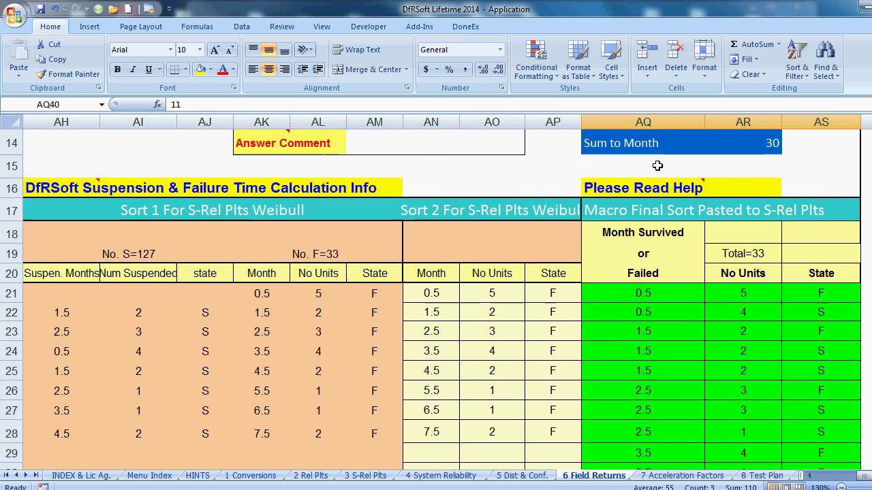
scroll(651, 185, "up", 1)
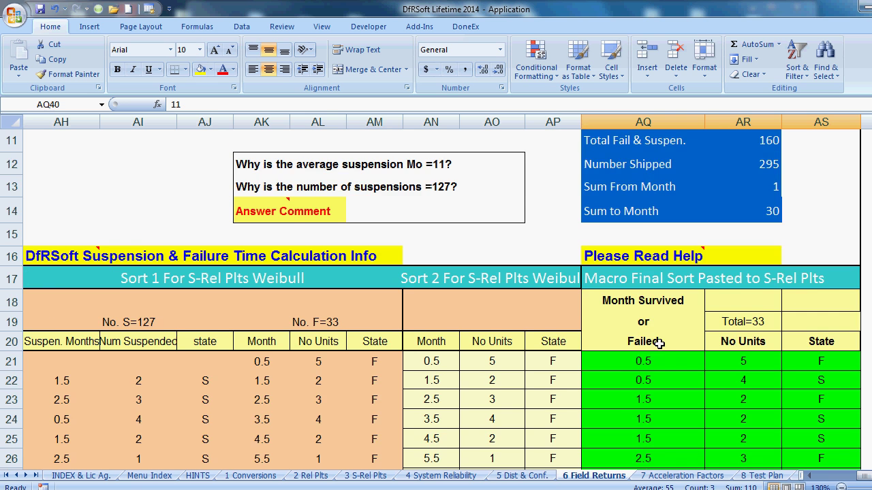
scroll(657, 341, "down", 1)
left_click_drag(640, 294, 781, 334)
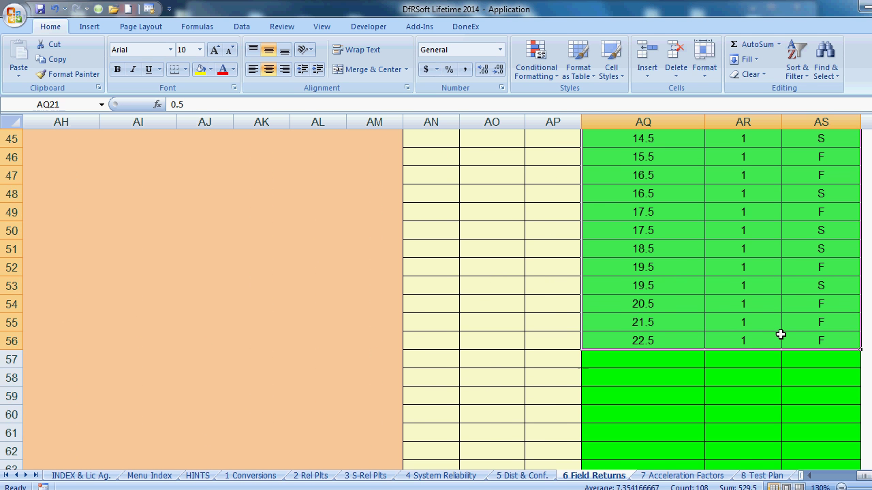
key("ctrl+c")
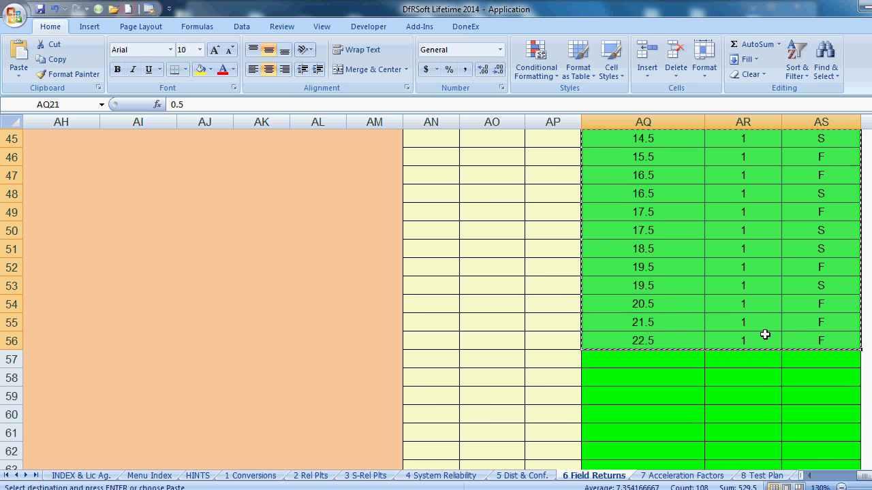
left_click(368, 476)
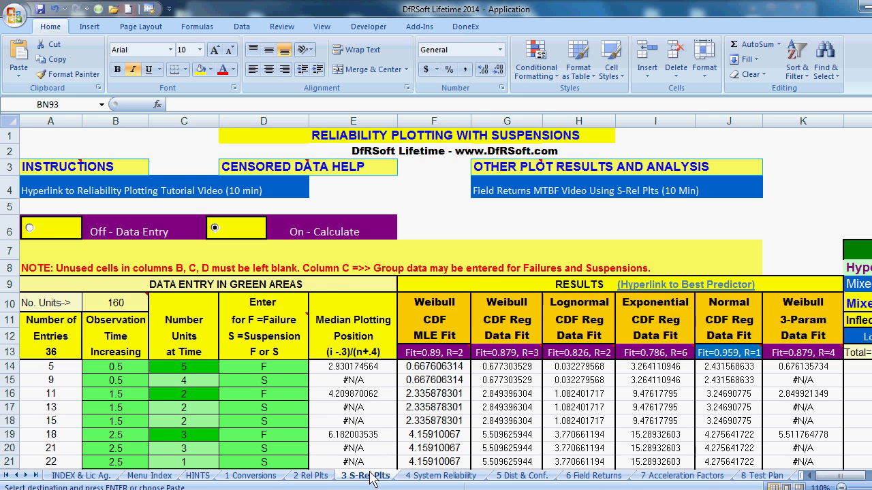
scroll(351, 402, "down", 2)
scroll(349, 399, "up", 1)
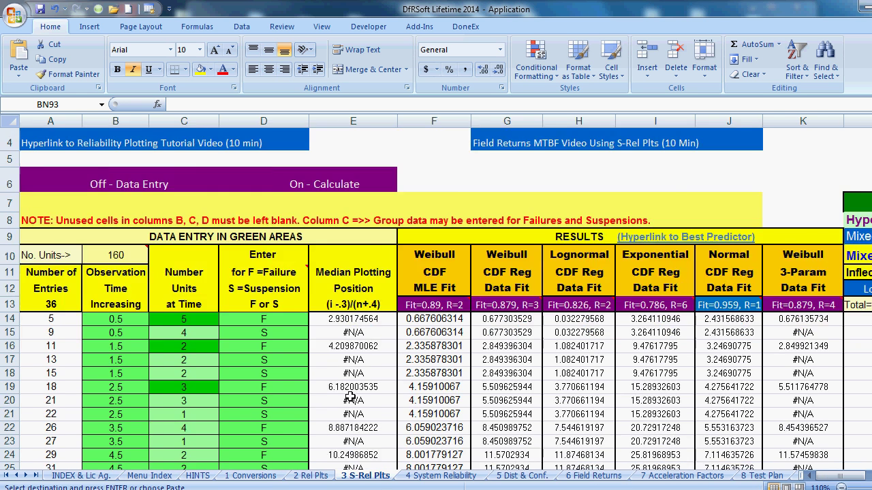
scroll(350, 399, "up", 1)
left_click_drag(816, 480, 817, 481)
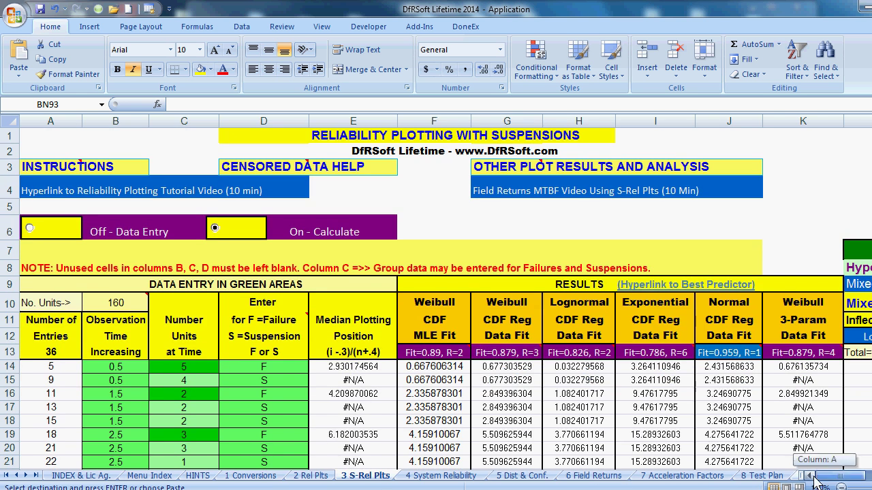
left_click(134, 364)
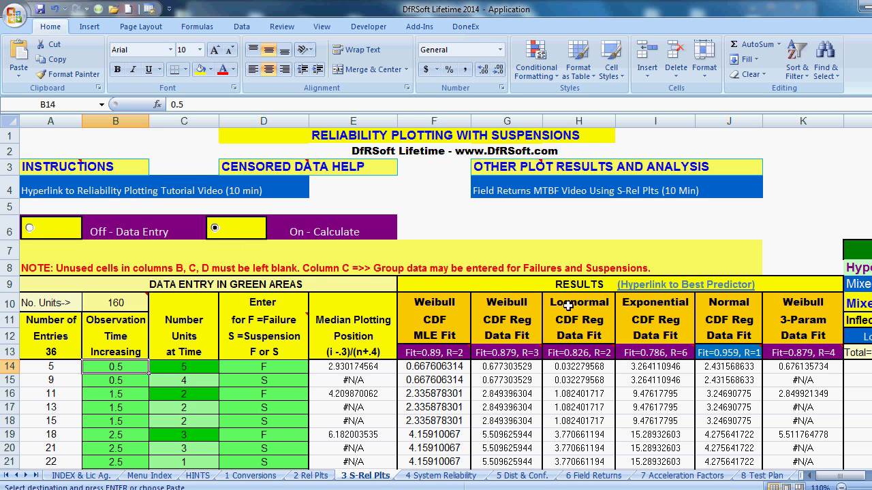
scroll(567, 305, "down", 2)
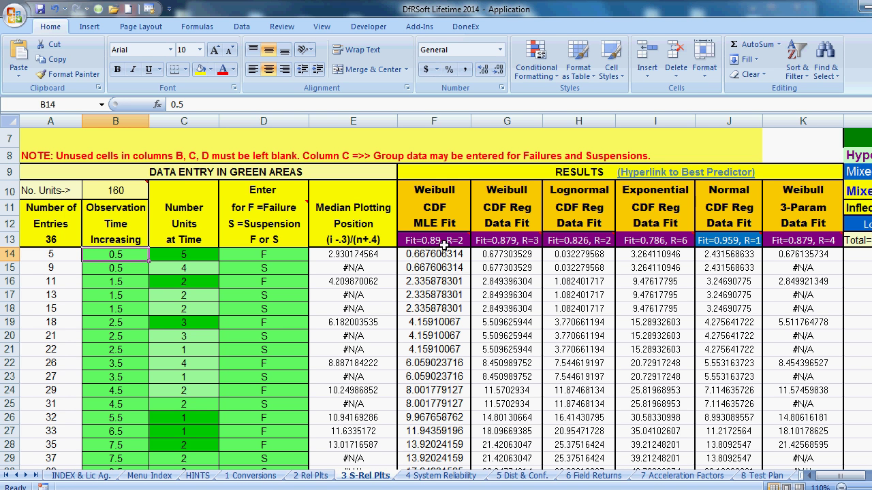
scroll(445, 292, "right", 5)
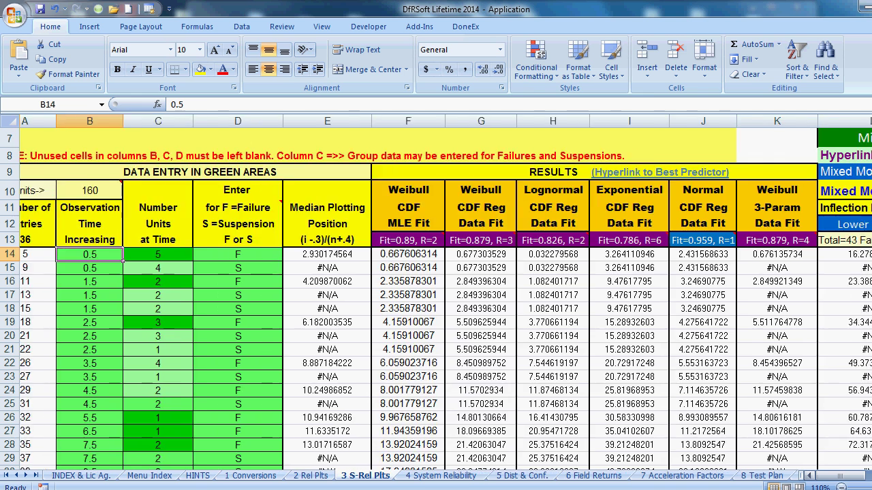
scroll(446, 292, "right", 4)
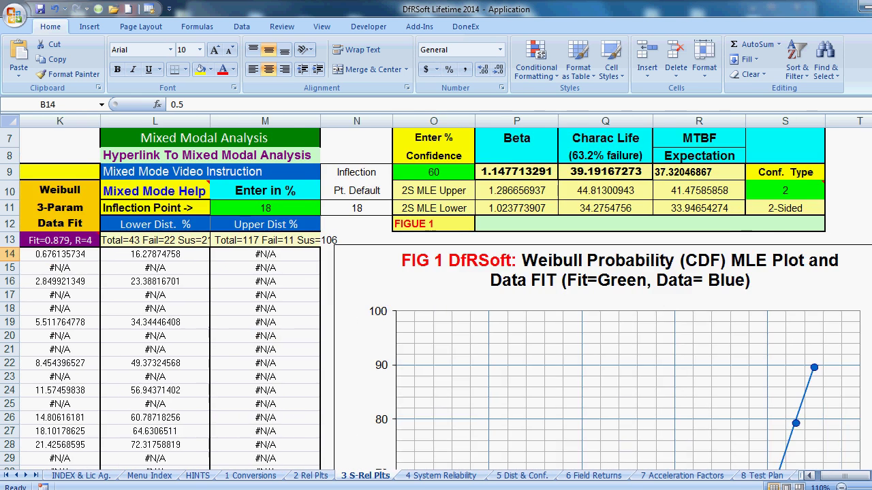
scroll(445, 293, "right", 4)
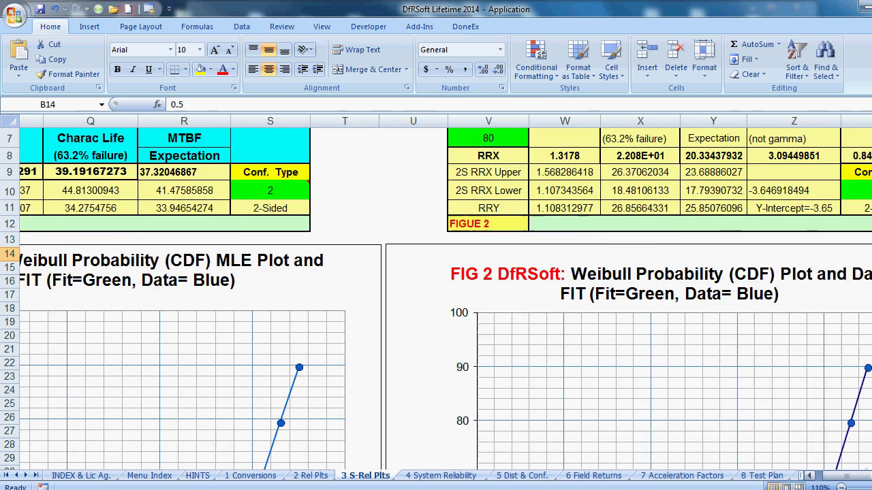
scroll(446, 293, "down", 7)
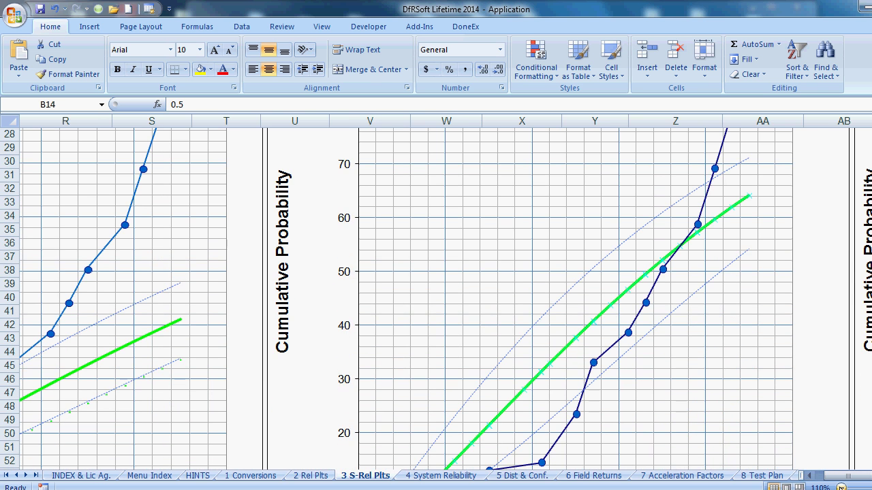
scroll(436, 293, "down", 3)
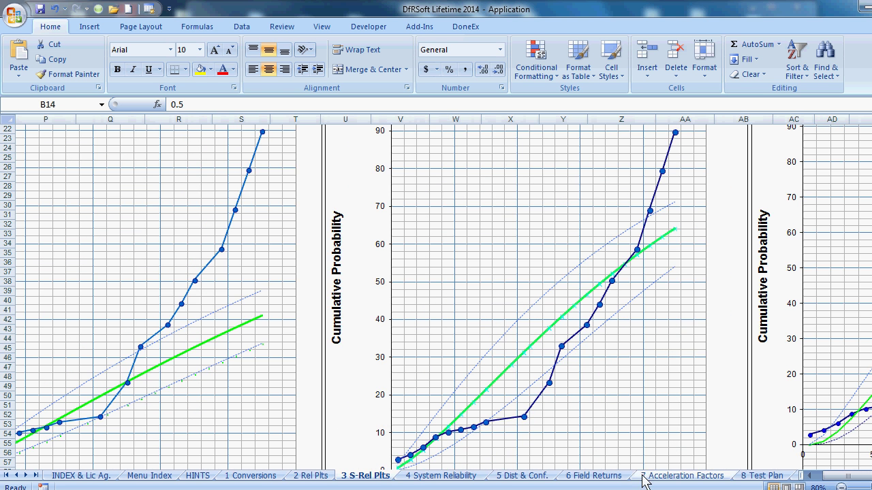
scroll(591, 424, "up", 1)
scroll(591, 424, "down", 1)
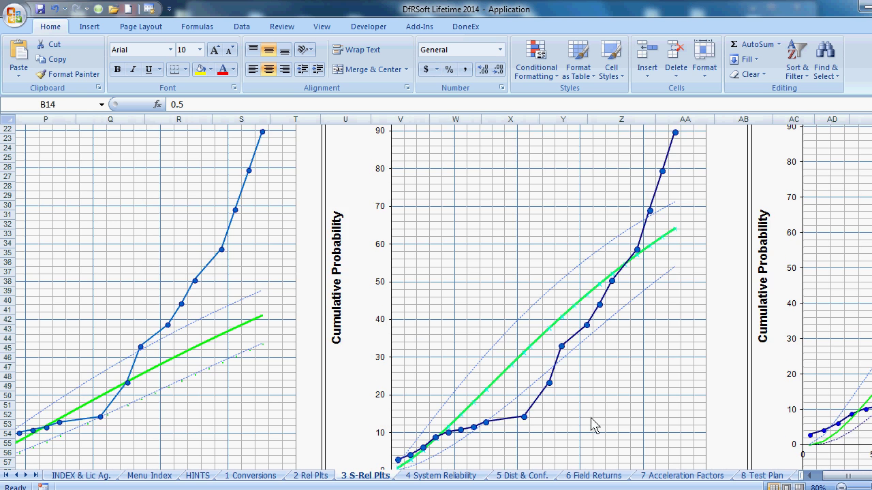
left_click(842, 488)
scroll(842, 488, "up", 6)
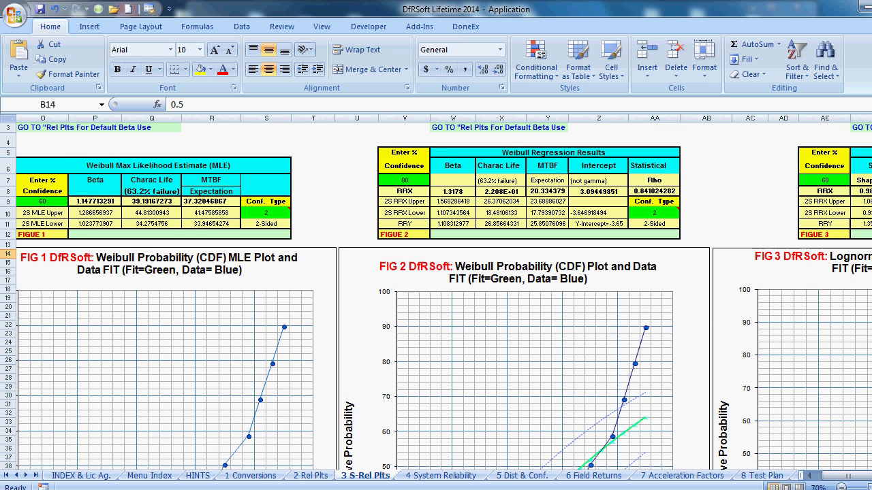
left_click(867, 487)
left_click(866, 488)
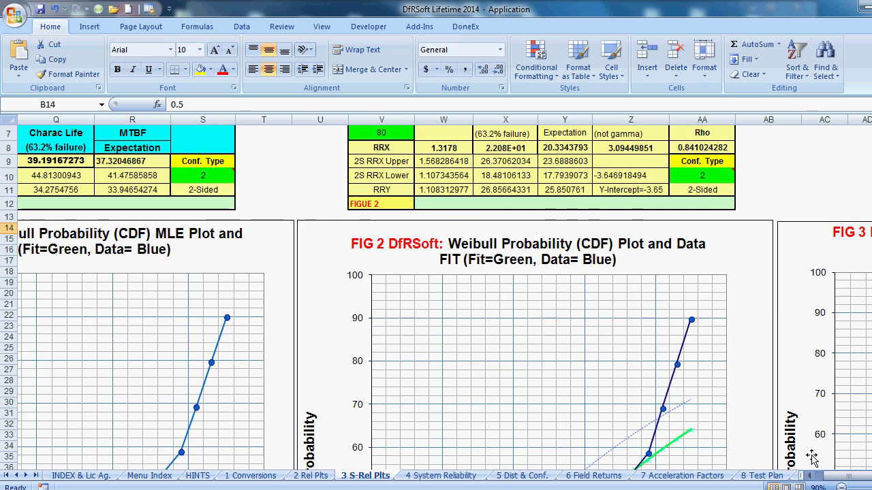
scroll(684, 422, "up", 2)
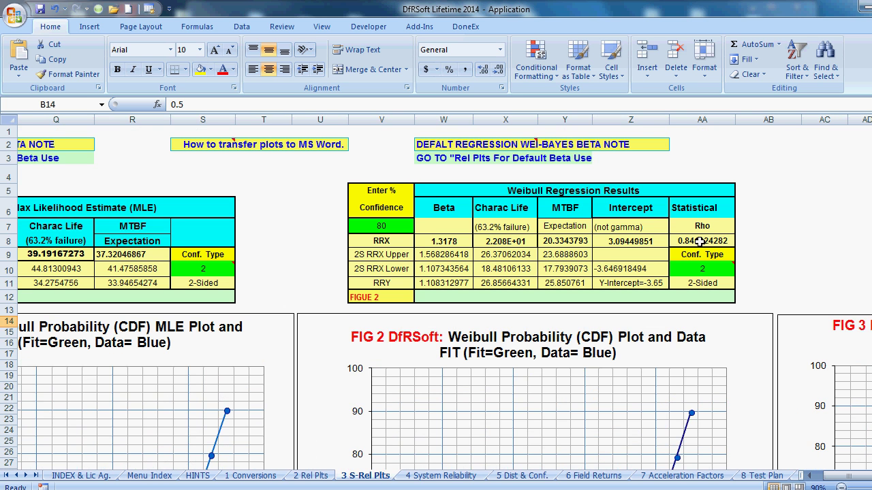
scroll(700, 242, "down", 6)
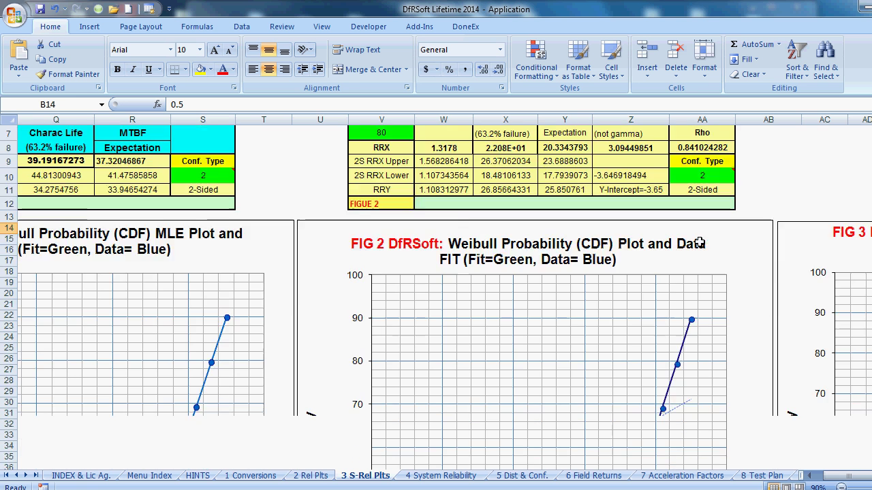
scroll(700, 251, "down", 3)
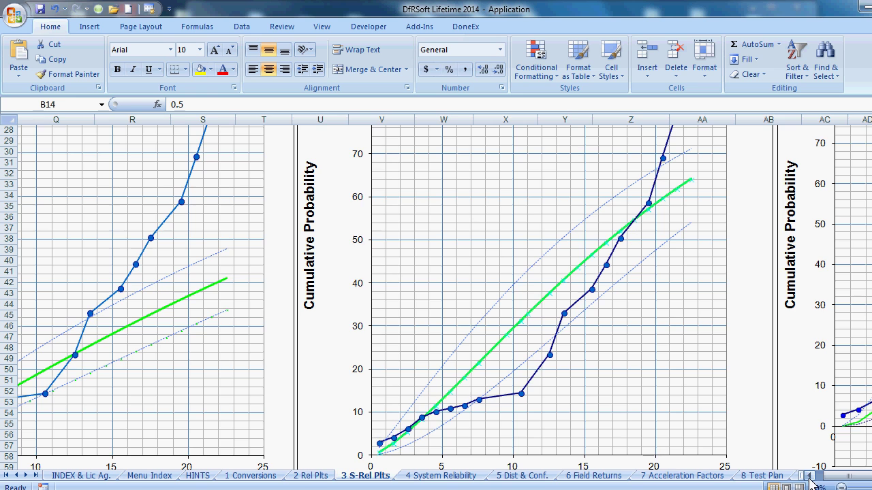
- Delete the 18 from inflection point cell M11 in the Mixed Modal Analysis block
left_click_drag(810, 477, 809, 478)
scroll(810, 477, "up", 8)
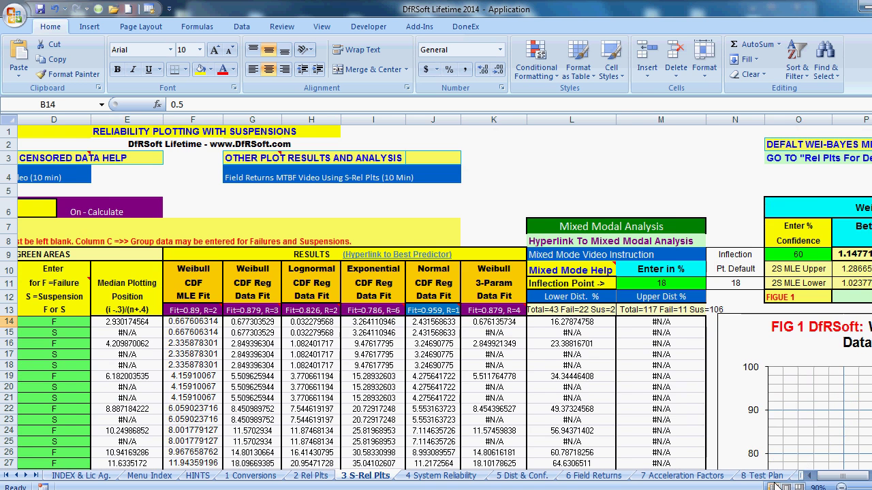
left_click(808, 478)
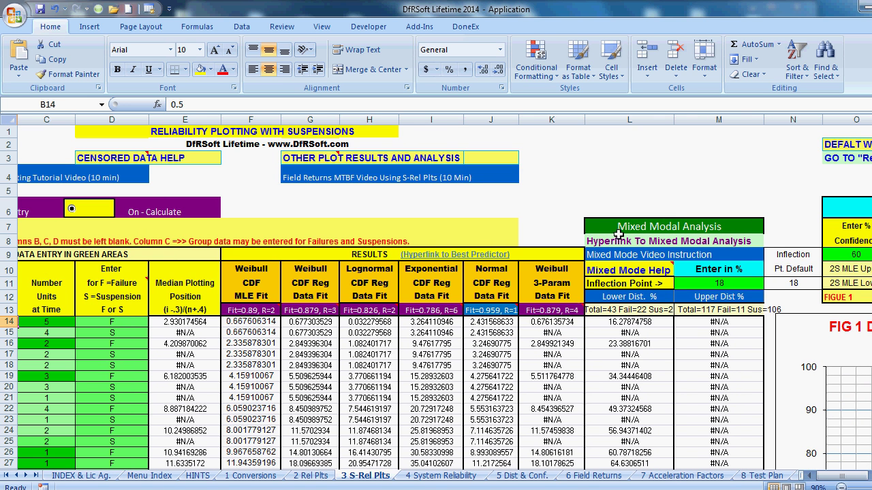
left_click_drag(617, 232, 727, 418)
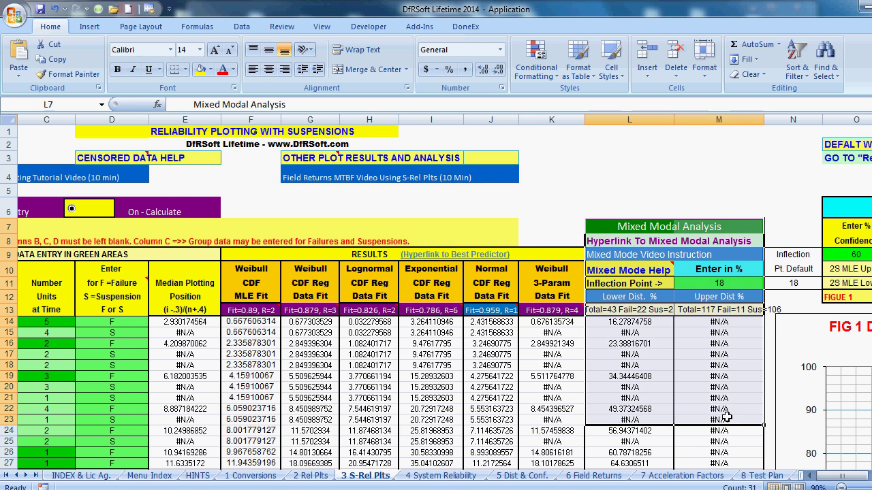
left_click(726, 398)
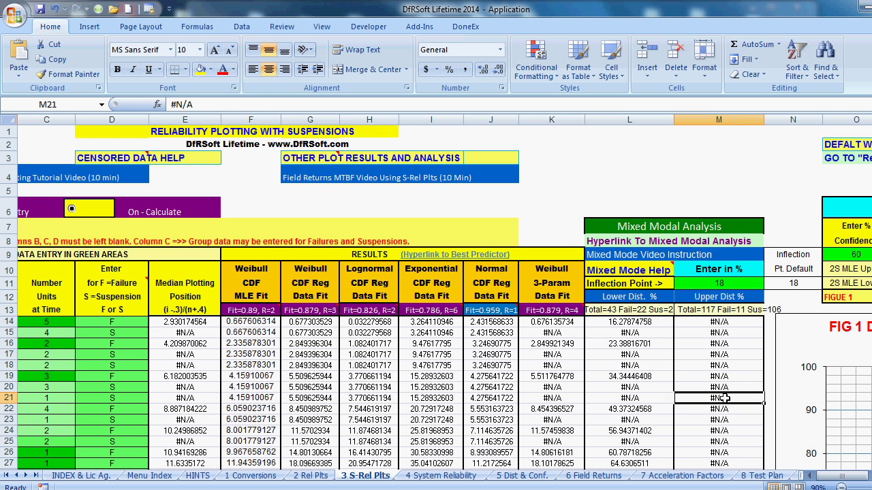
left_click(732, 285)
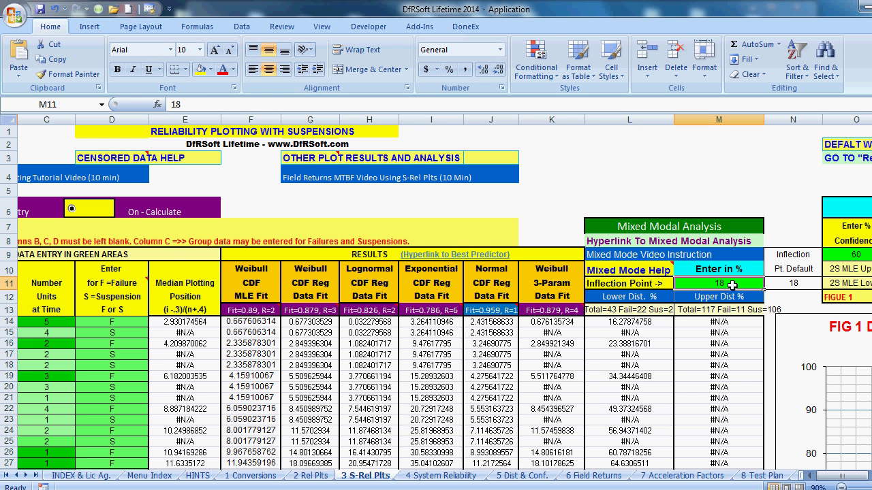
key("Delete")
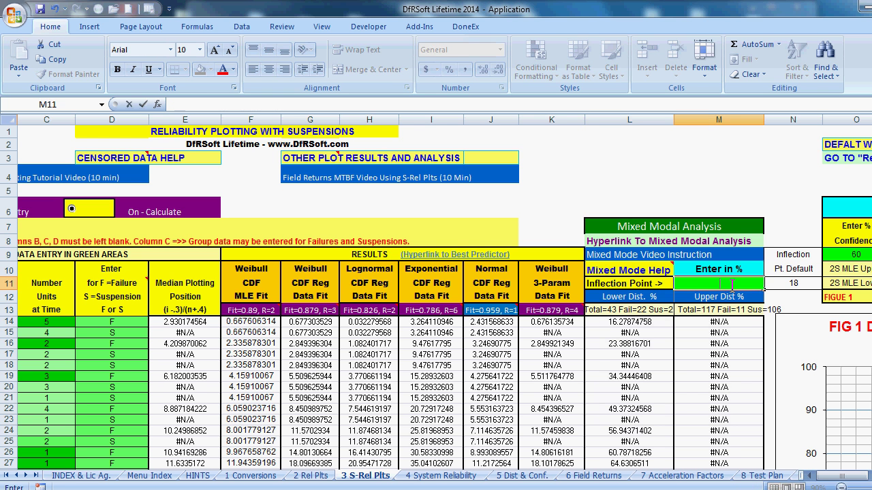
left_click(706, 201)
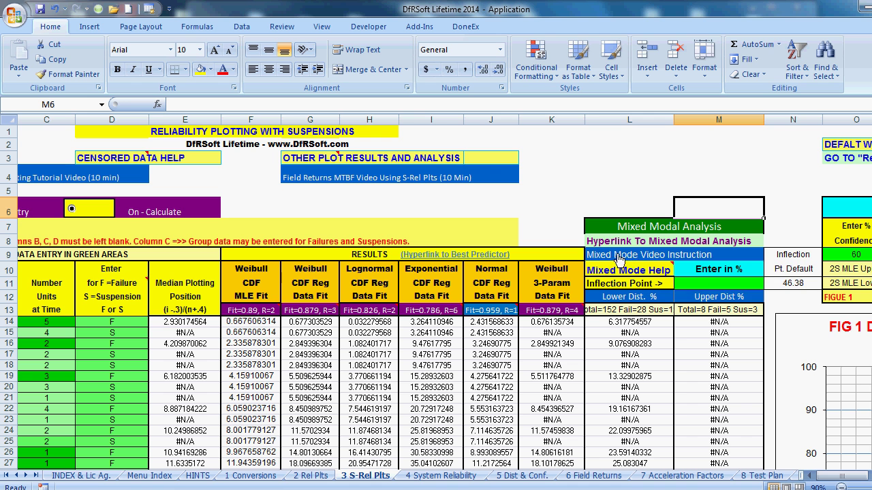
- Review the recalculated split: lower 152 units with 28 failures, upper 8 units with 5 failures
mouse_move(644, 269)
scroll(730, 316, "down", 8)
scroll(730, 315, "up", 8)
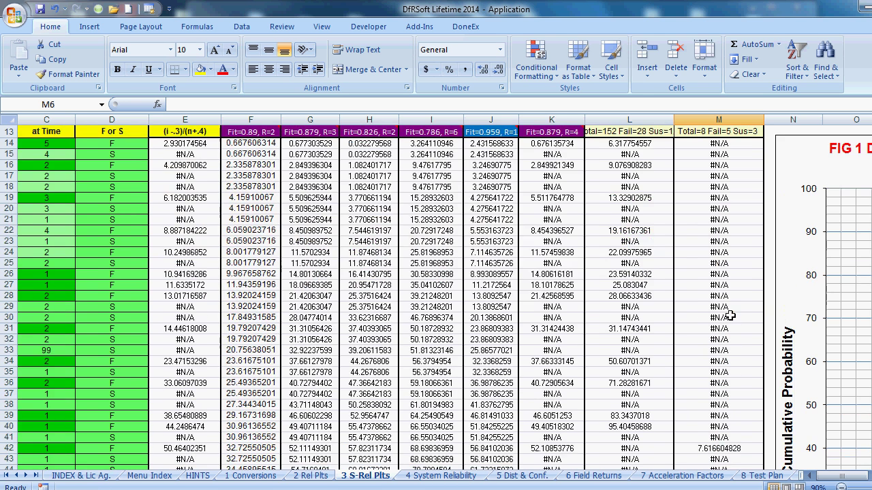
scroll(730, 315, "down", 6)
scroll(730, 315, "up", 1)
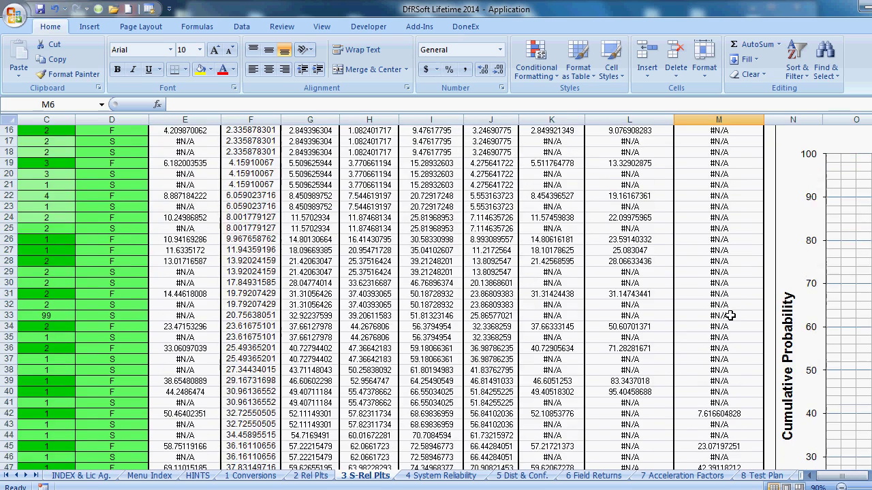
scroll(730, 315, "down", 2)
scroll(730, 315, "up", 5)
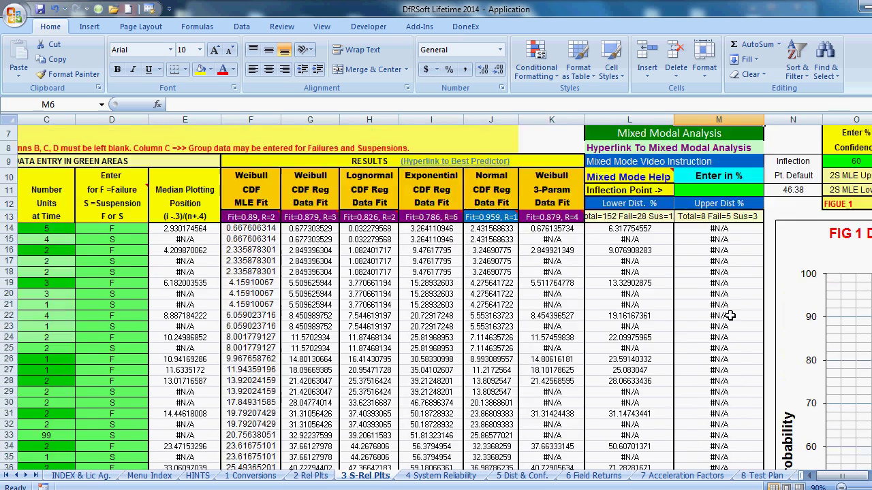
scroll(730, 315, "down", 1)
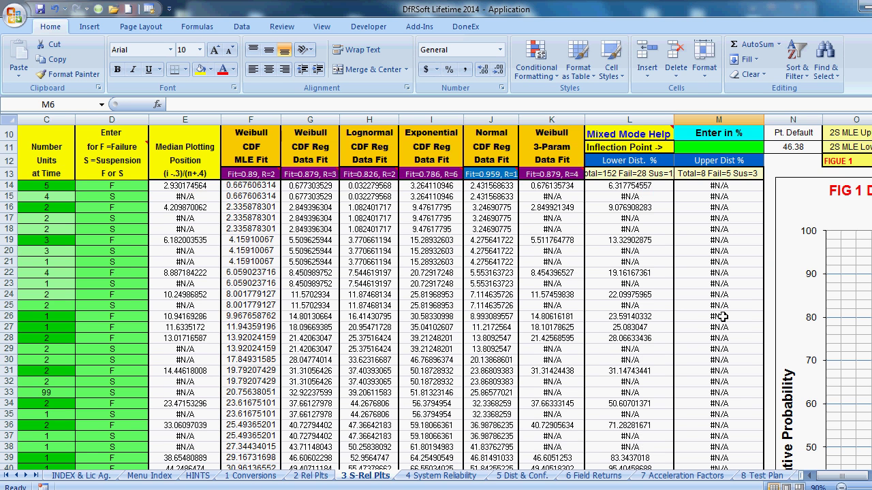
scroll(722, 316, "up", 2)
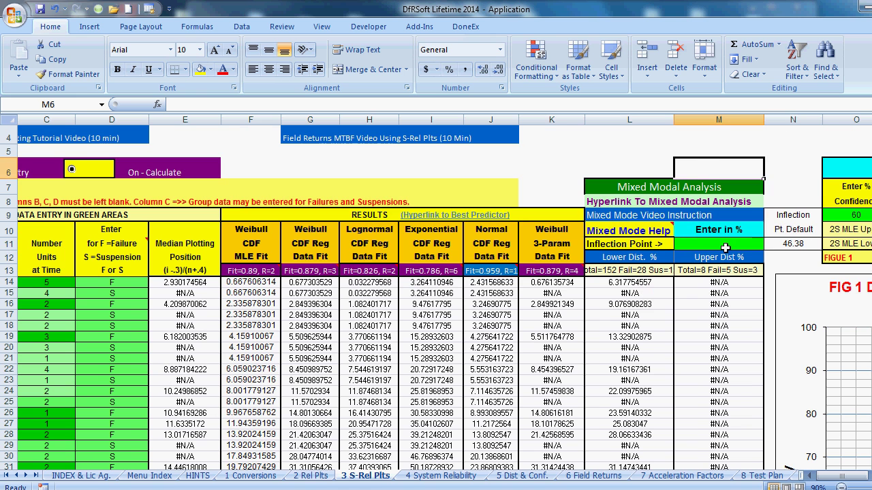
- Enter 18% as the inflection point in M11 and check the recalculated lower (43/22) and upper (117/11) distributions
left_click(726, 246)
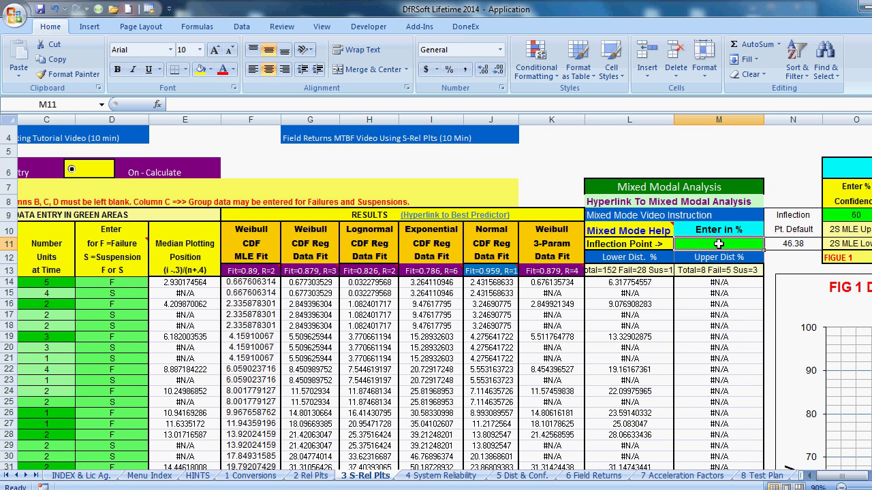
type("18")
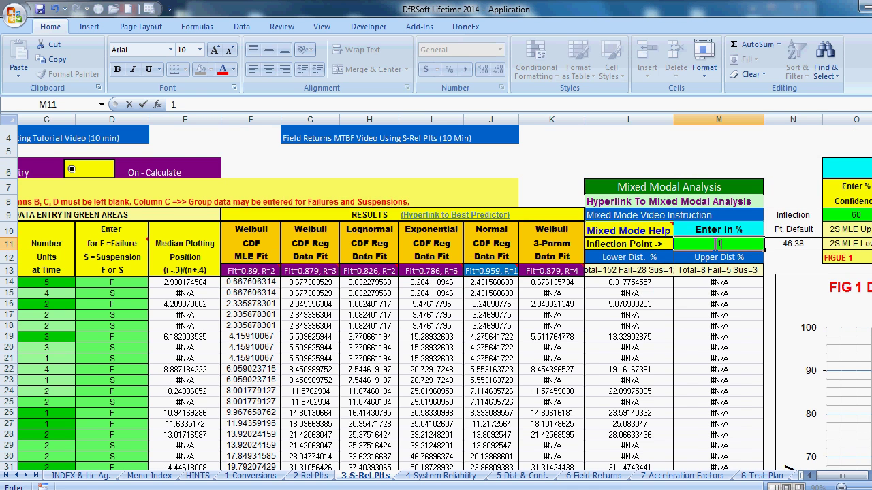
left_click(718, 169)
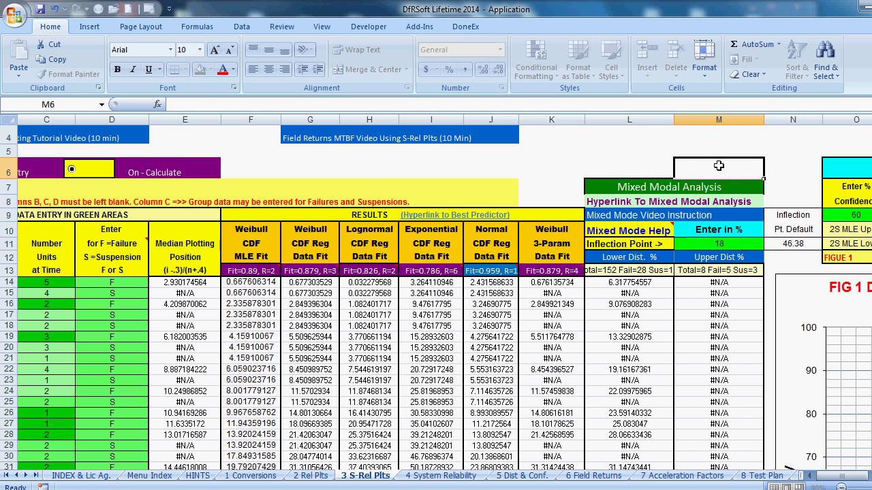
scroll(745, 303, "down", 6)
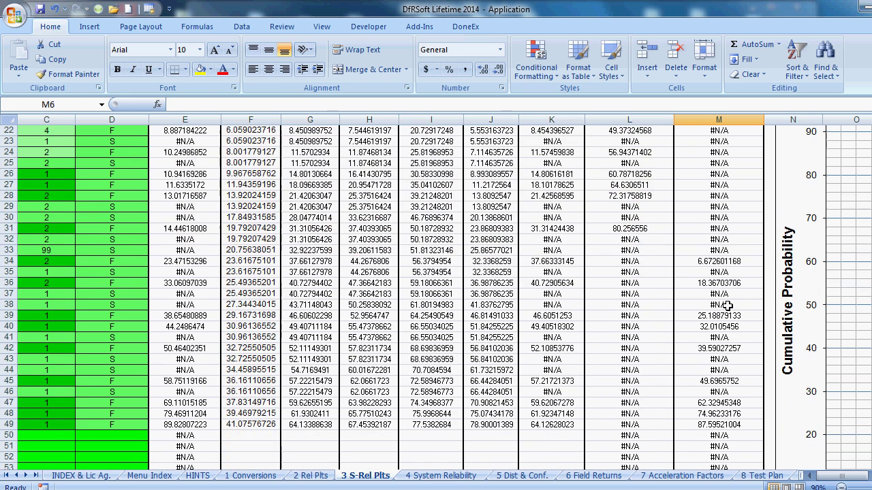
scroll(728, 305, "up", 5)
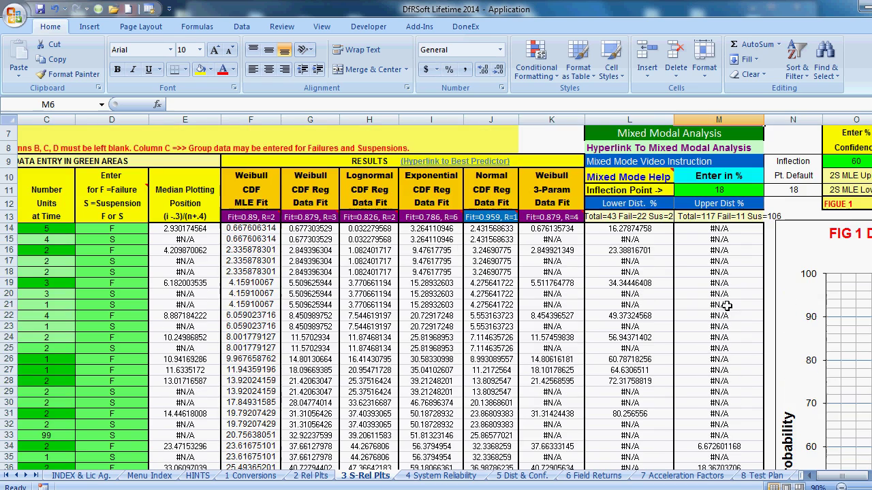
left_click_drag(637, 232, 688, 430)
scroll(688, 429, "up", 4)
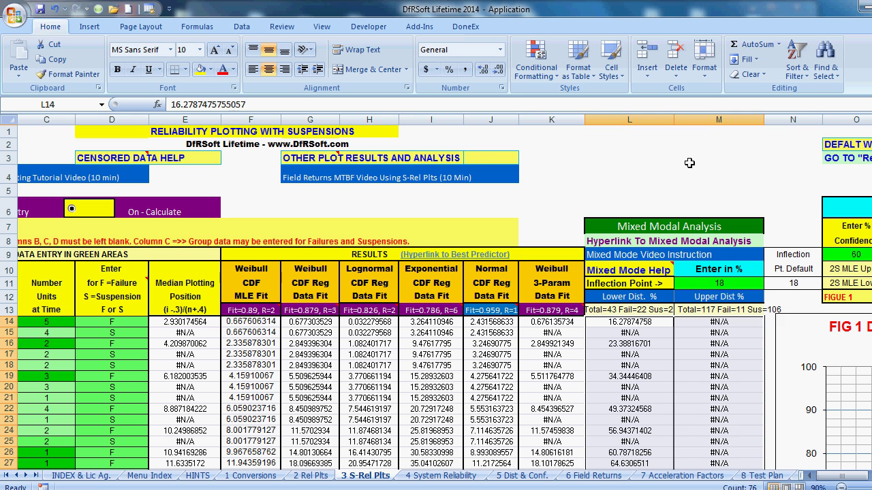
left_click(719, 157)
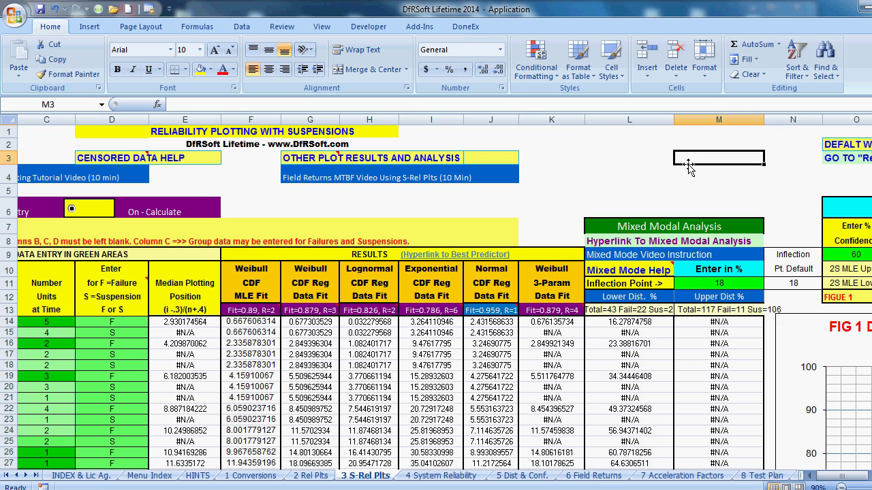
- Follow the Mixed Modal Analysis hyperlink to the mixed-mode Weibull plot and bimodal regression results table
left_click(617, 244)
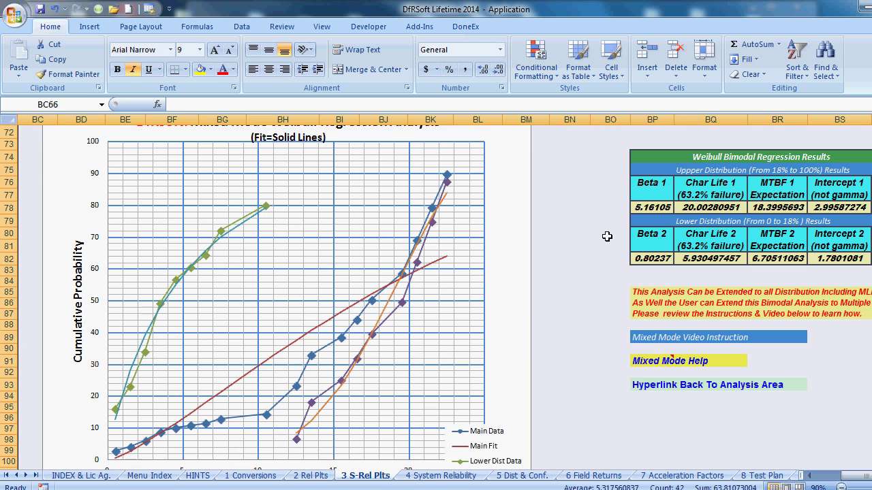
scroll(590, 254, "up", 1)
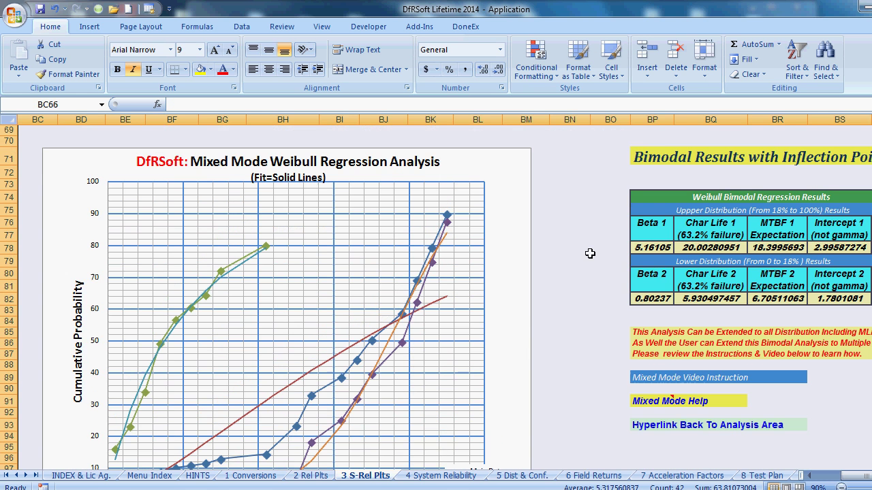
left_click(602, 425)
scroll(602, 424, "down", 1)
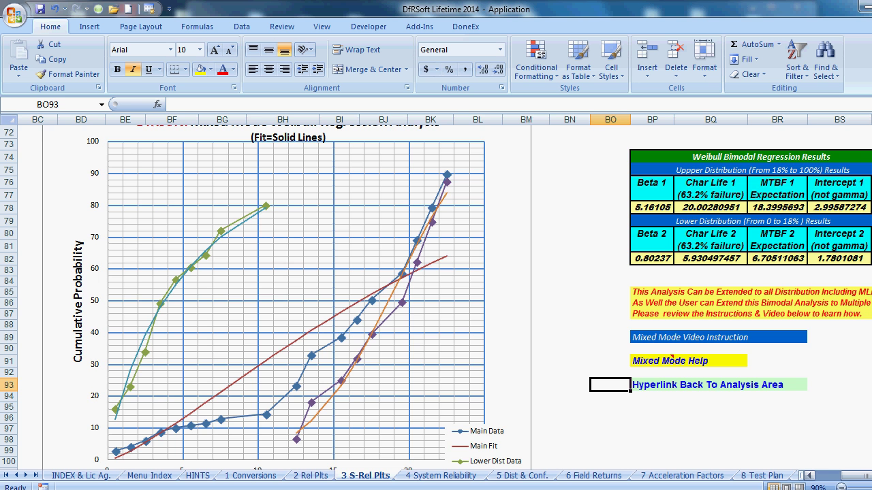
scroll(796, 422, "right", 4)
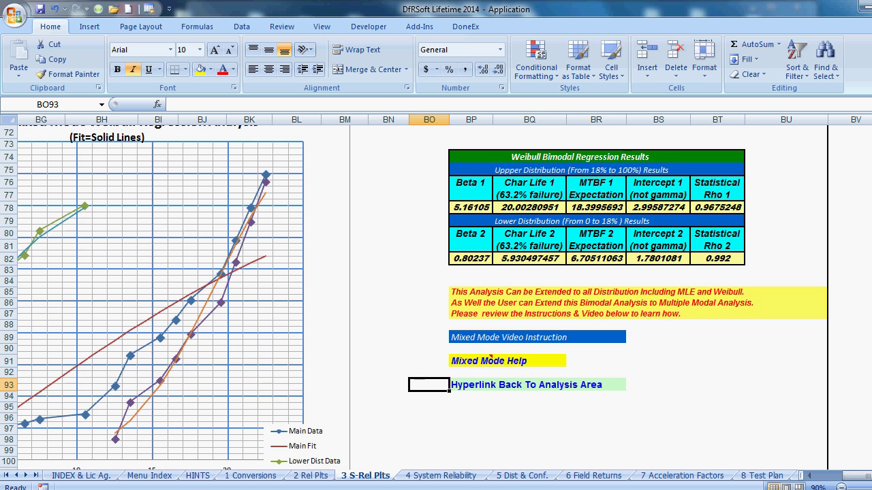
- Read the full-precision Beta 2 (0.8024), Beta 1 (5.161) and Char Life 1 (20.00280951) values
scroll(805, 446, "up", 2)
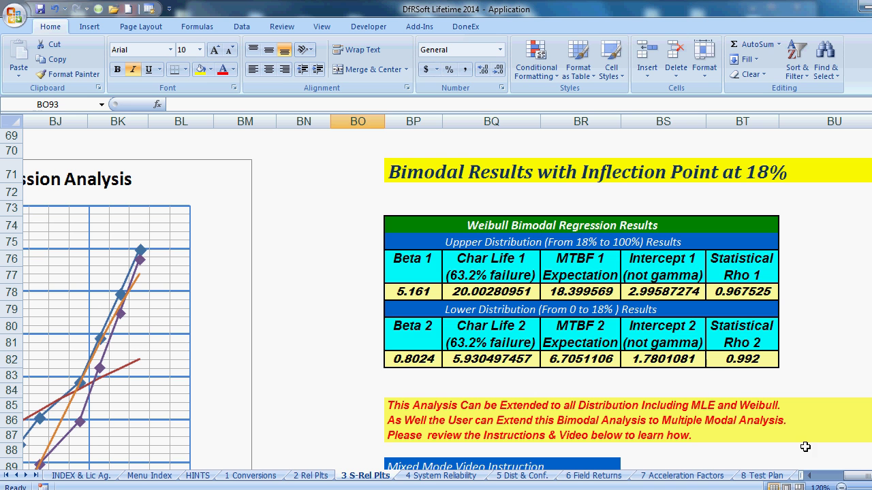
left_click(413, 361)
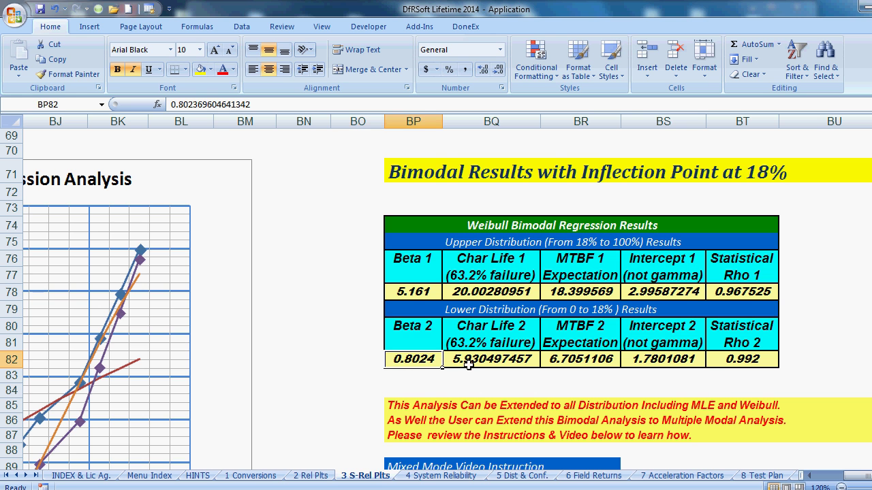
left_click(432, 291)
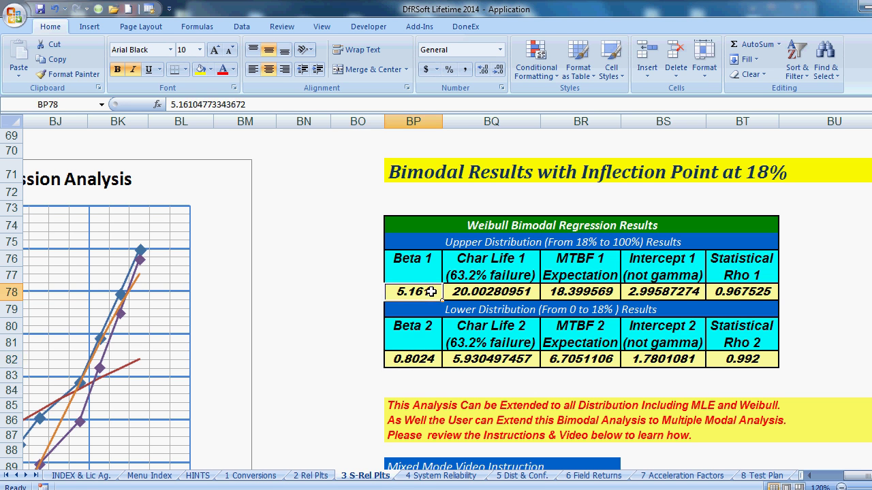
left_click(474, 293)
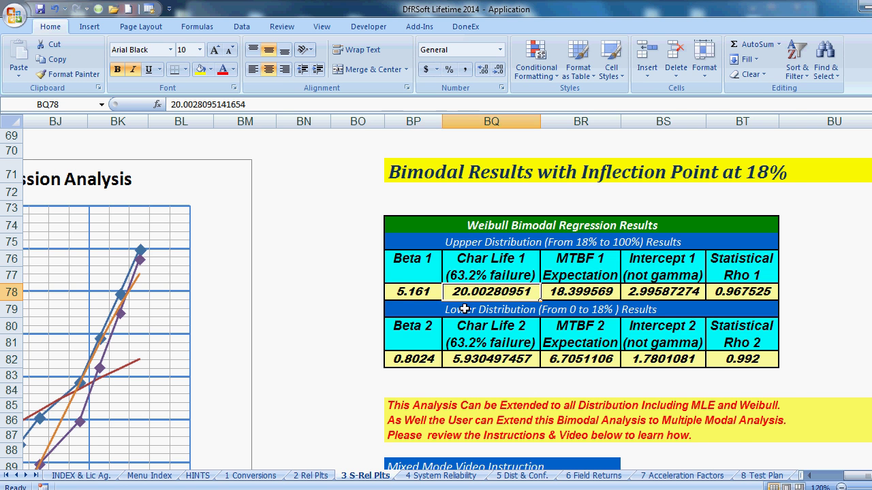
left_click(809, 476)
left_click(809, 477)
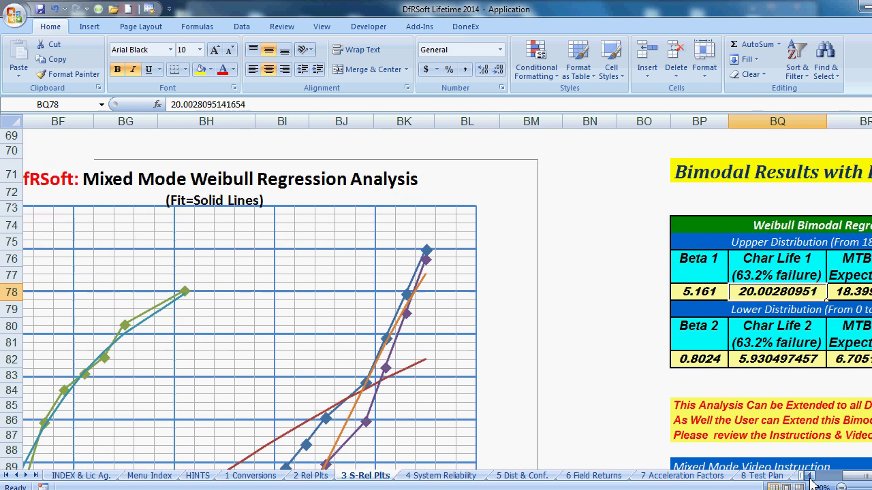
scroll(779, 459, "up", 2, "ctrl")
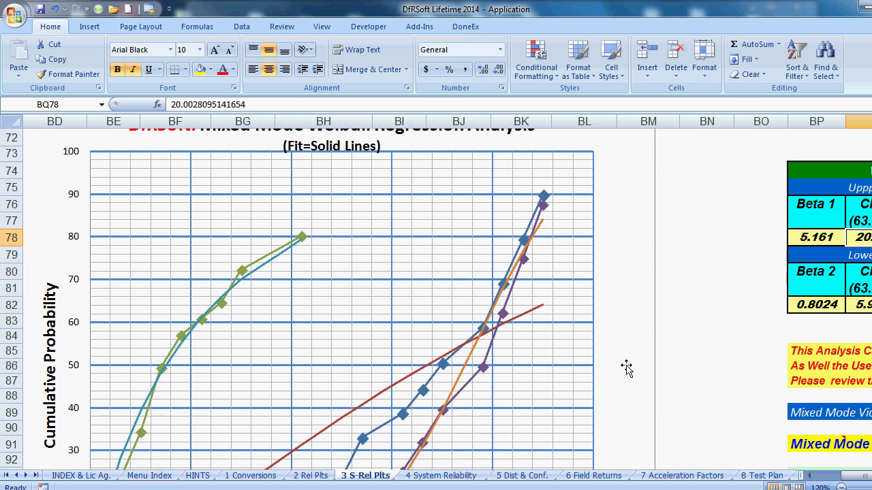
scroll(627, 368, "down", 2)
scroll(627, 367, "up", 1)
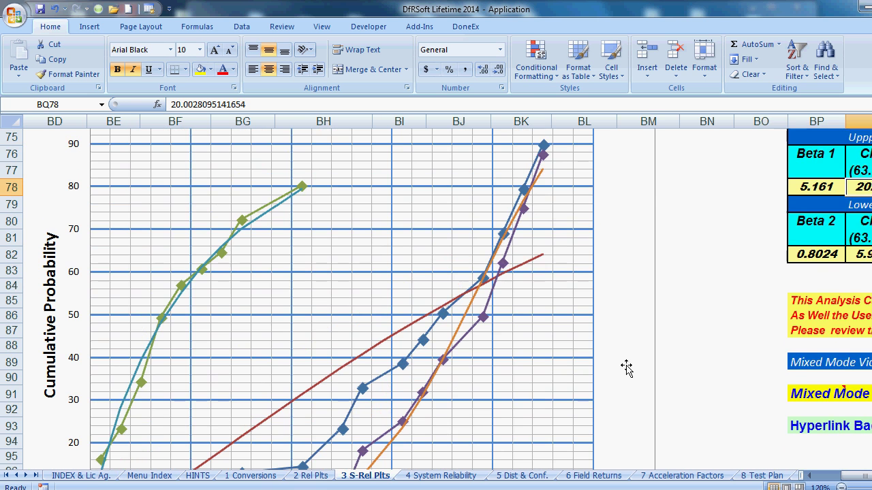
- Scroll back to the data entry area and follow the Mixed Mode Video Instruction link in L9
left_click_drag(852, 476, 819, 482)
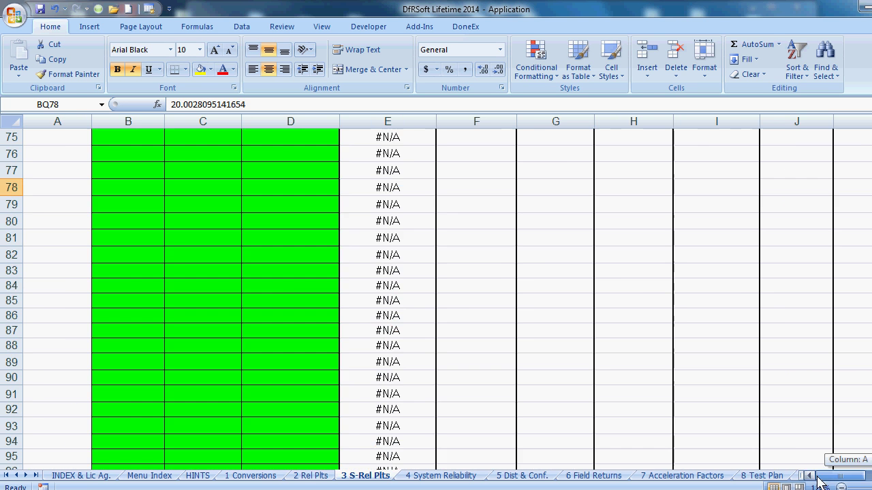
scroll(788, 431, "up", 20)
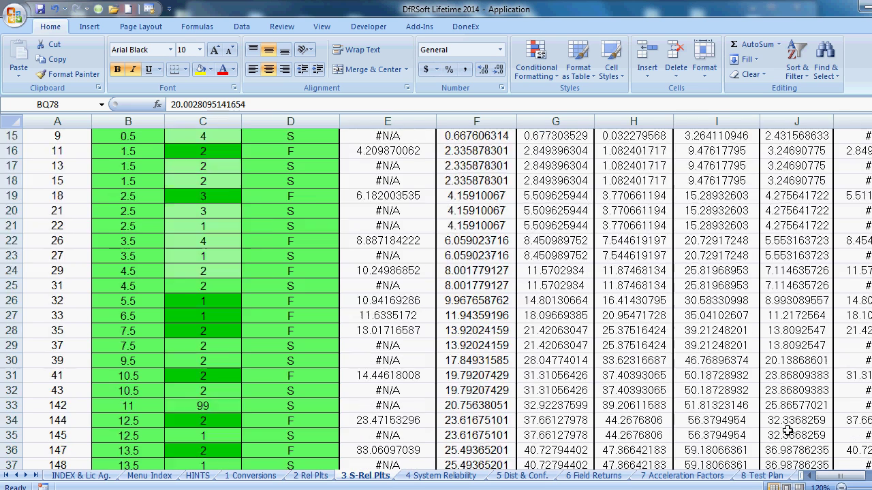
scroll(788, 430, "up", 3)
scroll(811, 475, "right", 1)
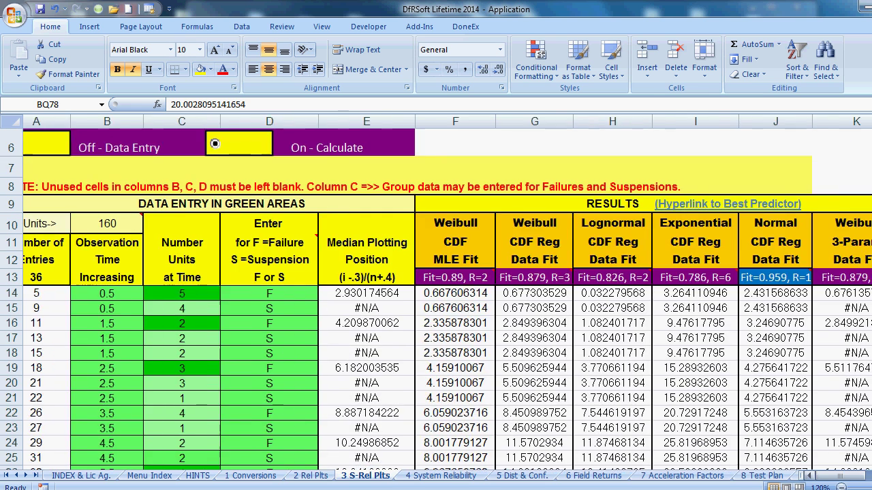
scroll(811, 475, "right", 4)
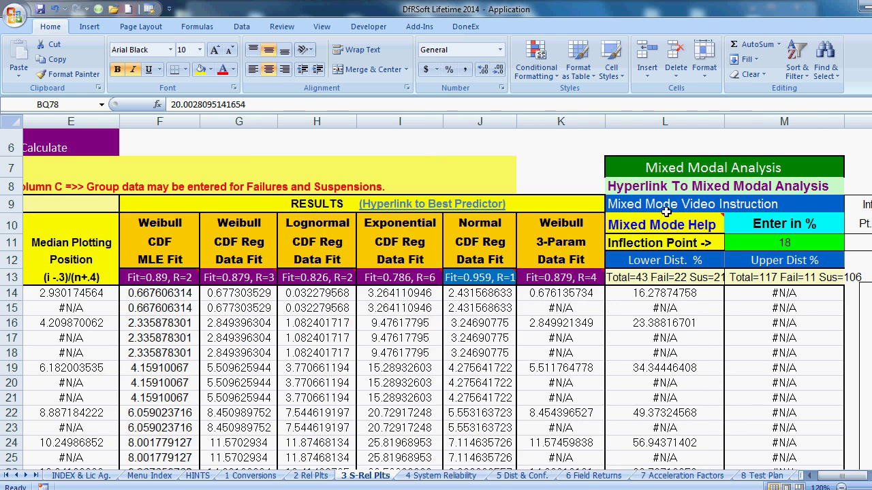
left_click(668, 212)
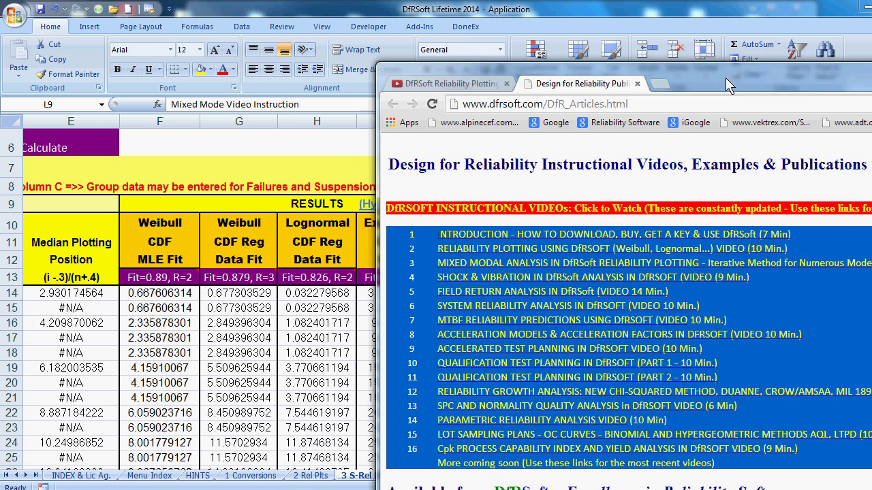
- Move the Chrome window left so the full DfRSoft instructional videos page is visible
left_click_drag(726, 77, 357, 58)
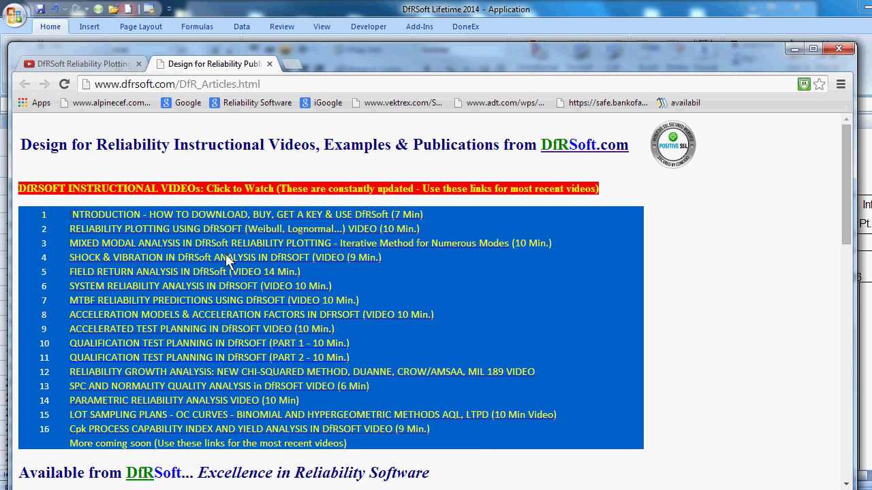